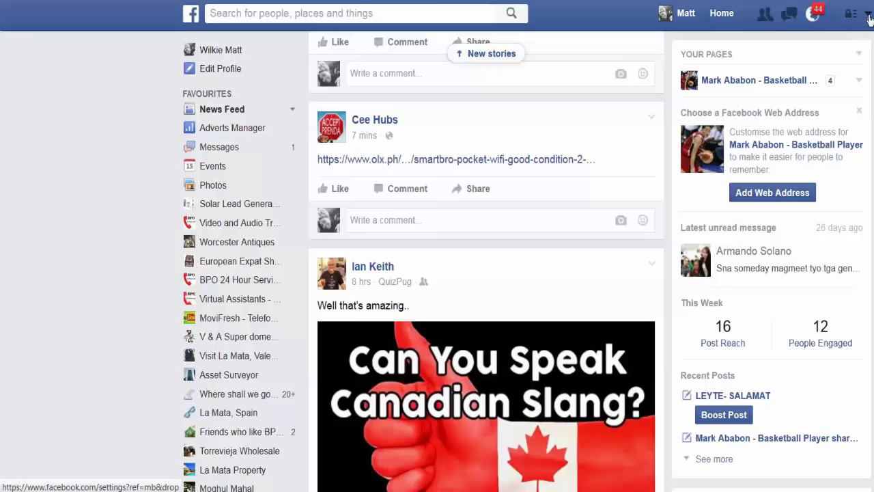
- Start creating a new Facebook Page and review the available page types
left_click(868, 19)
left_click(868, 19)
left_click(869, 19)
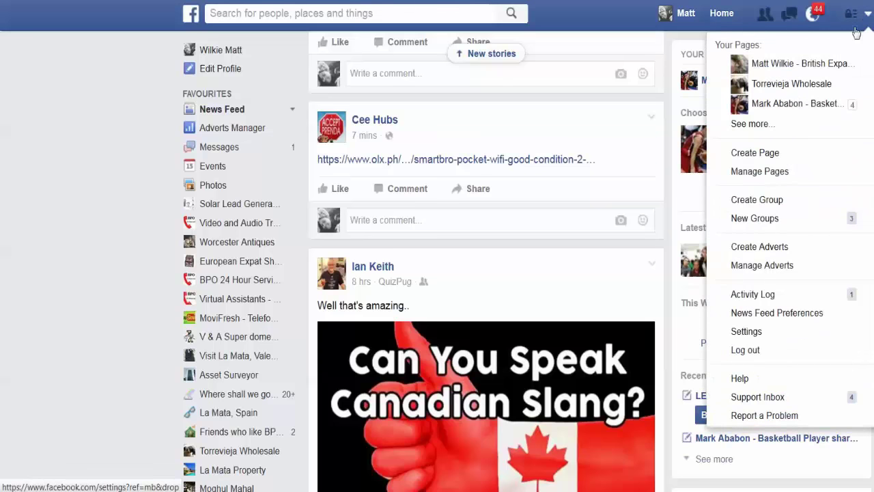
left_click(777, 156)
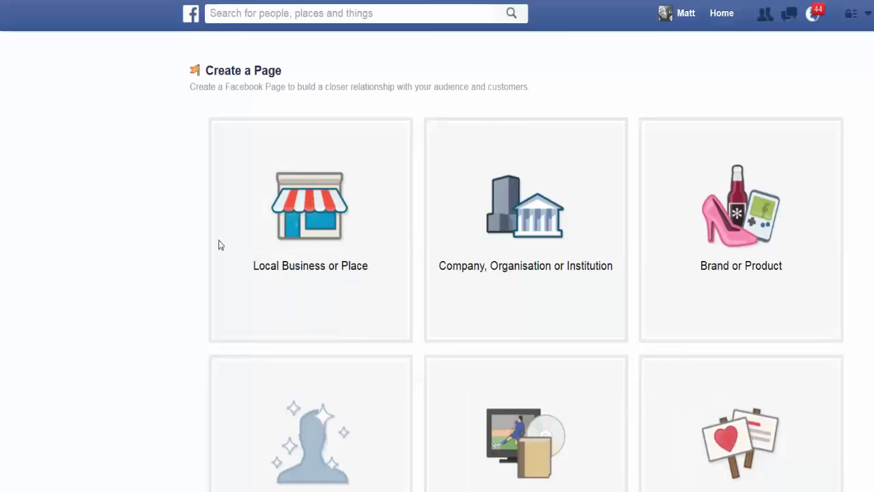
scroll(219, 243, "down", 2)
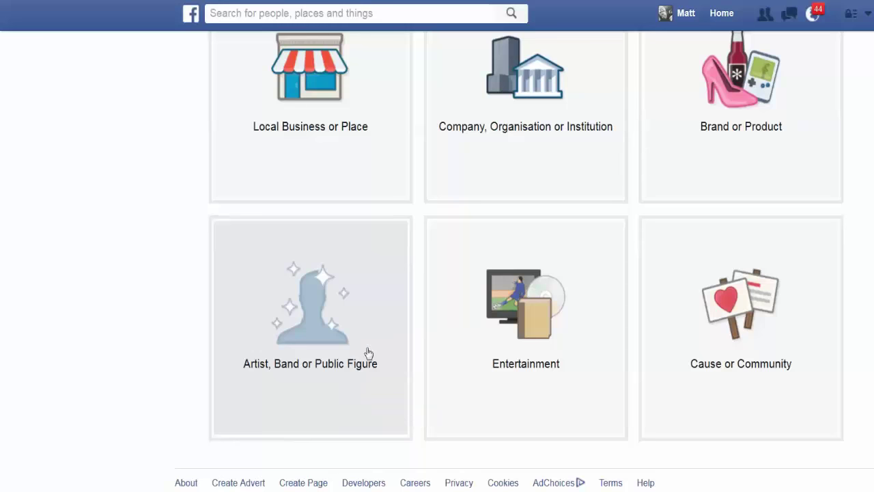
scroll(419, 288, "up", 3)
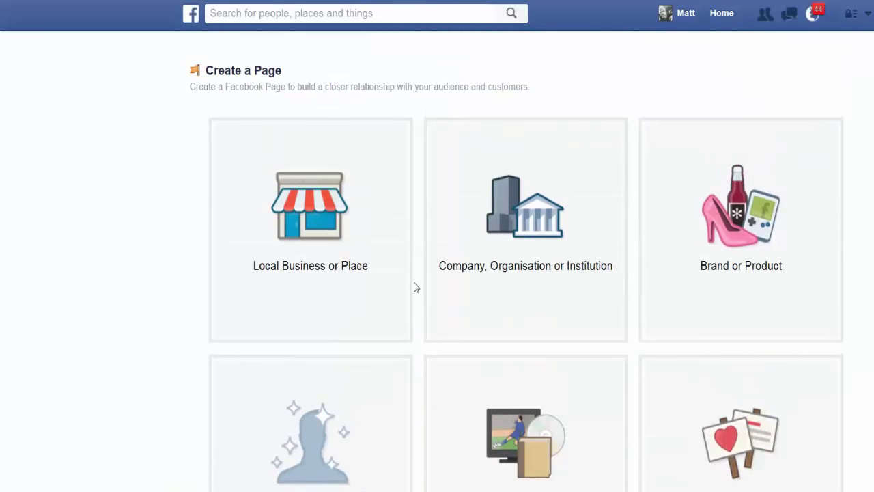
- Choose the Local Business or Place page type and set its category to Local Business
left_click(342, 260)
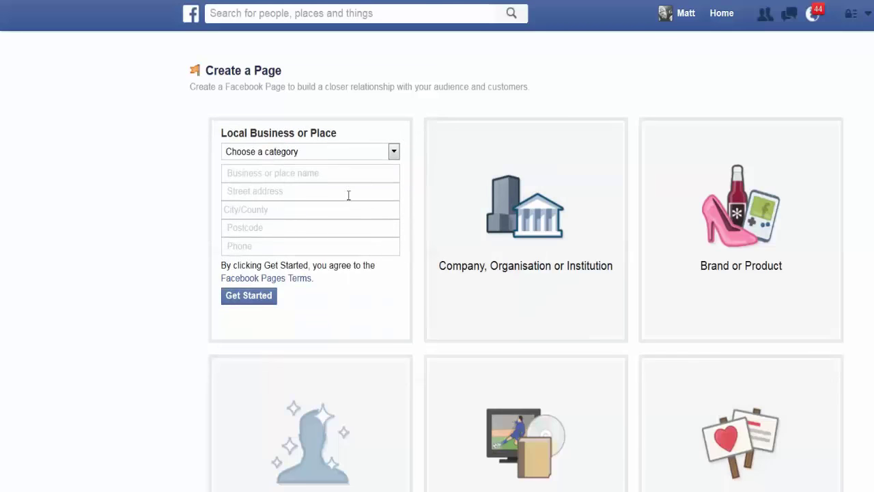
left_click(315, 152)
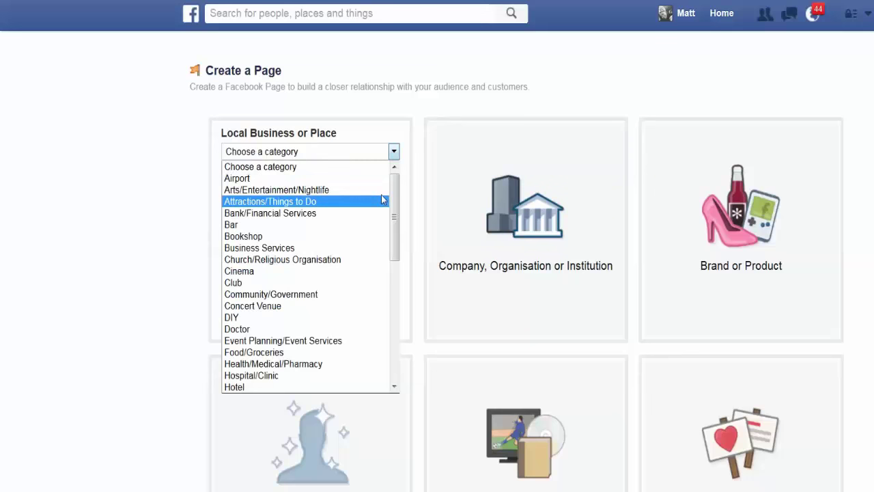
left_click_drag(392, 199, 386, 239)
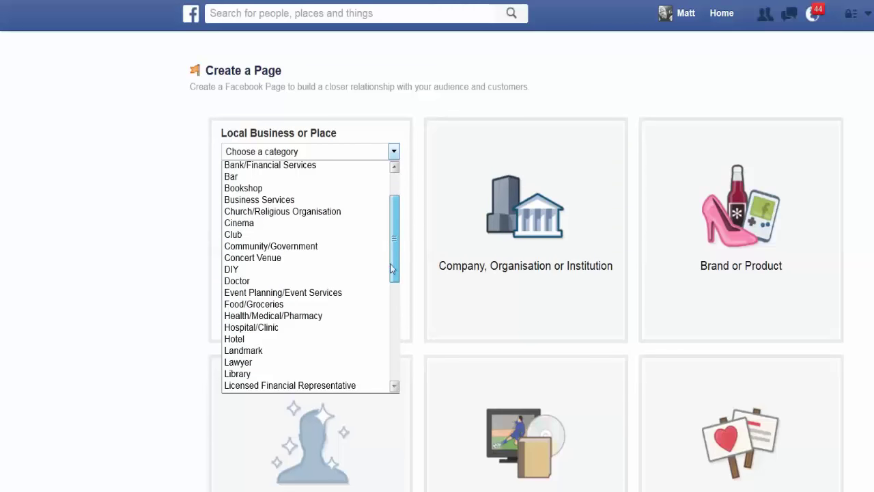
left_click(401, 313)
left_click(394, 153)
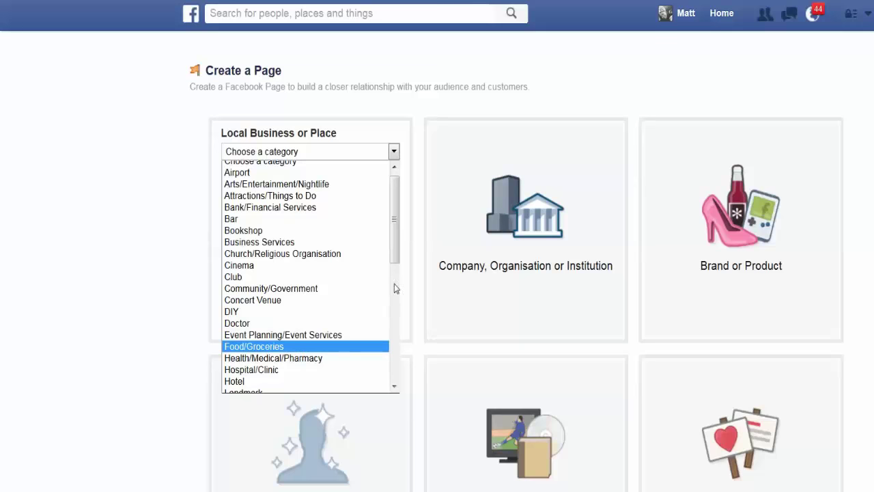
scroll(396, 262, "down", 6)
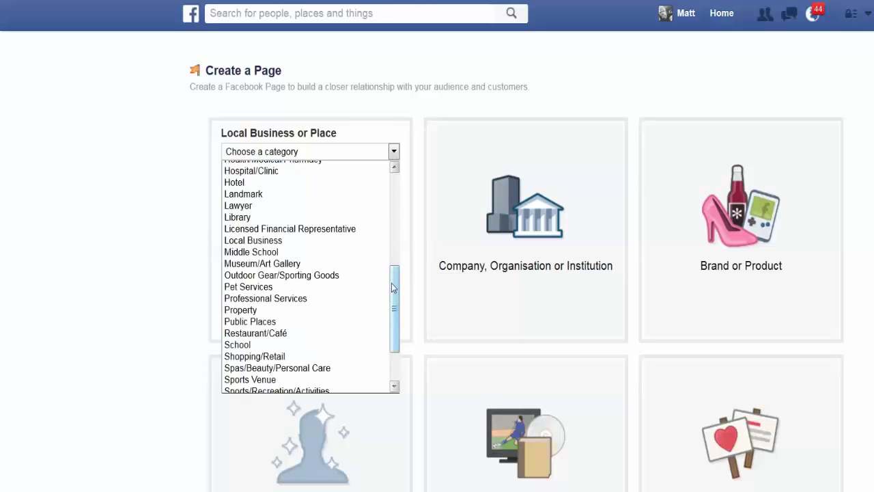
scroll(391, 297, "down", 2)
scroll(386, 328, "down", 1)
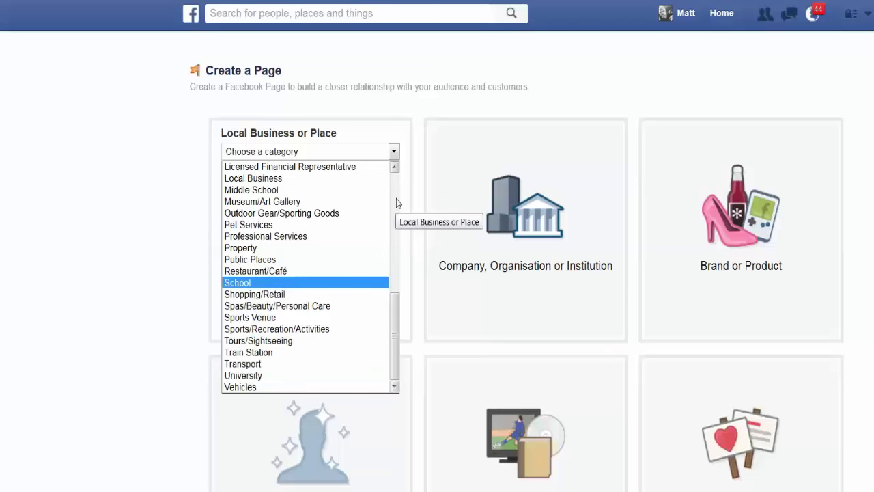
left_click(298, 182)
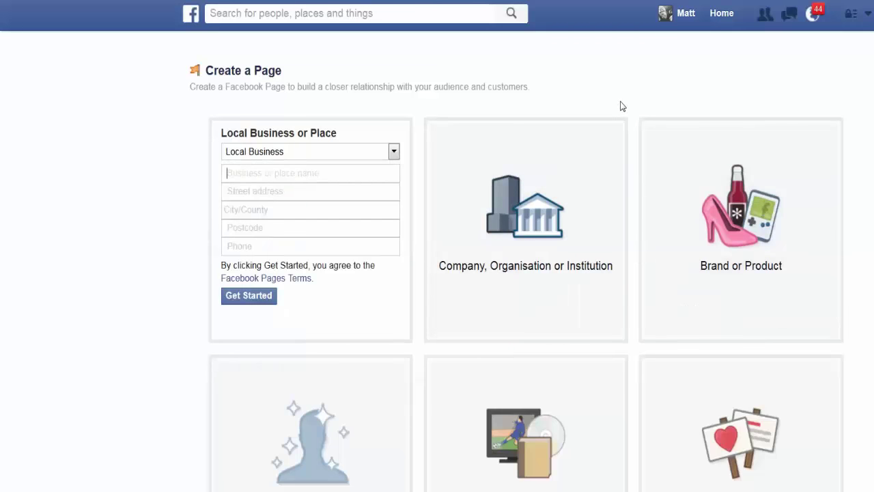
- Name the local business page "Learn English Online For Free" and try to submit it without address or phone details
type("Learn English Online")
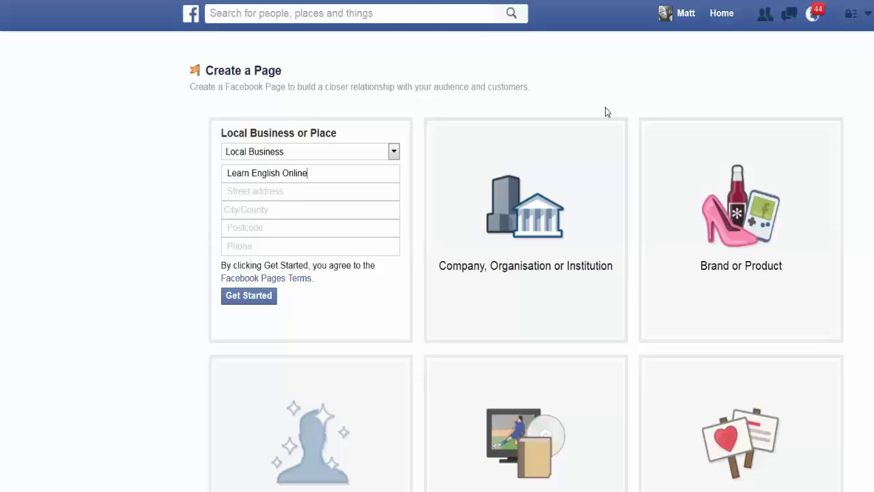
type("For Free")
left_click(281, 227)
left_click(309, 211)
left_click(251, 297)
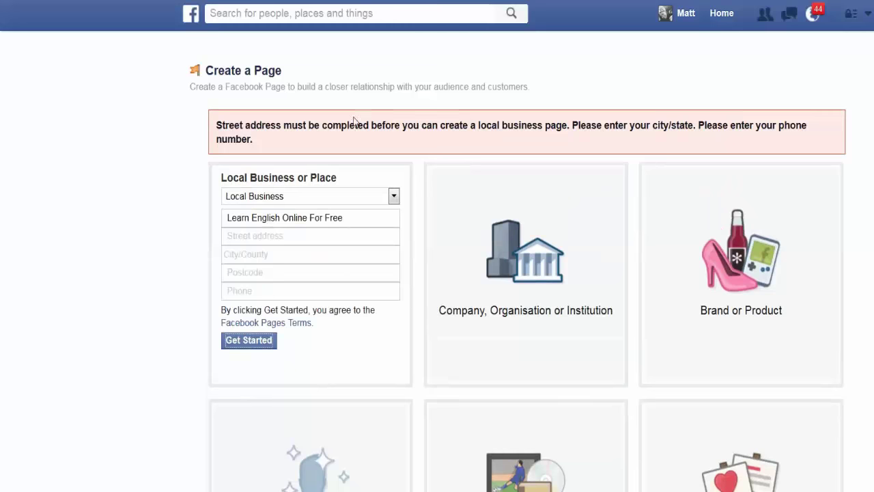
- Clear the business name from the Local Business or Place form
scroll(531, 244, "down", 3)
scroll(528, 191, "up", 2)
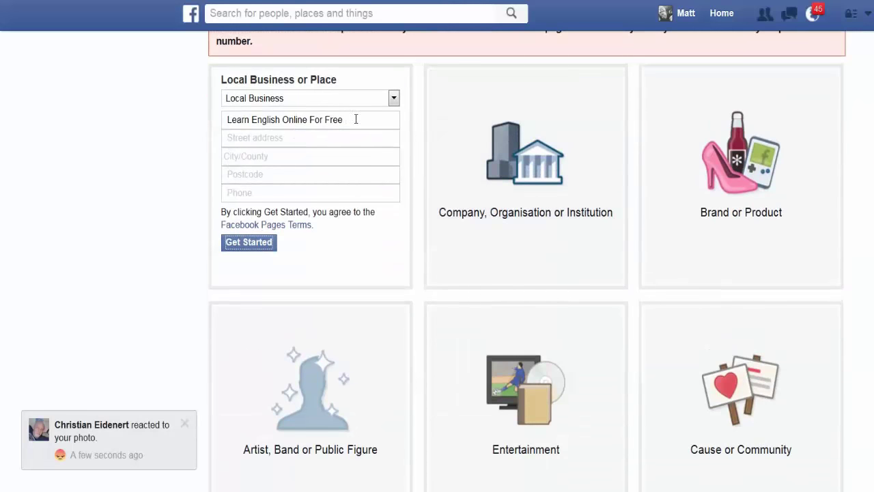
left_click_drag(361, 117, 207, 144)
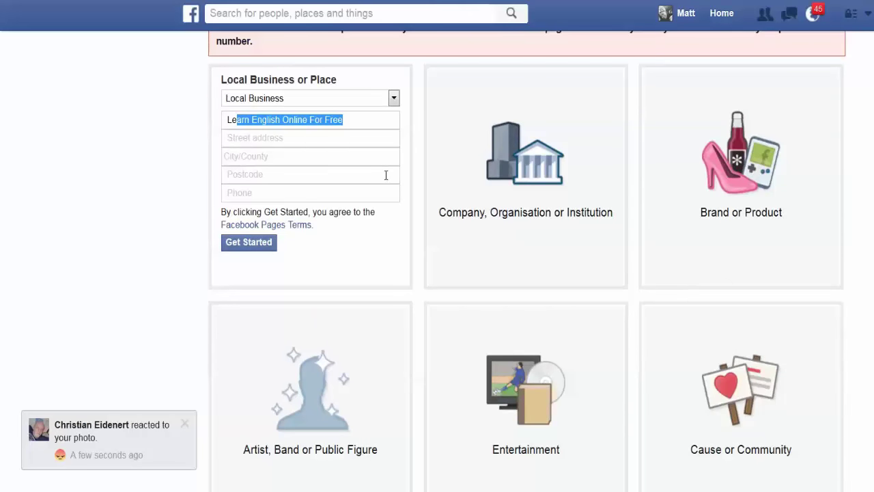
key("ctrl+a")
key("BackSpace")
left_click(394, 97)
- Choose the Brand or Product page type and set its category to Website
left_click(770, 185)
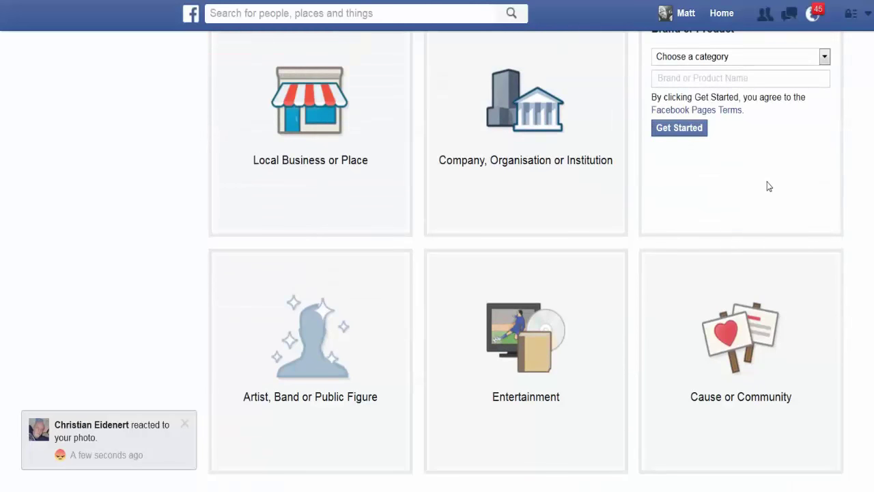
scroll(768, 183, "up", 2)
left_click(777, 161)
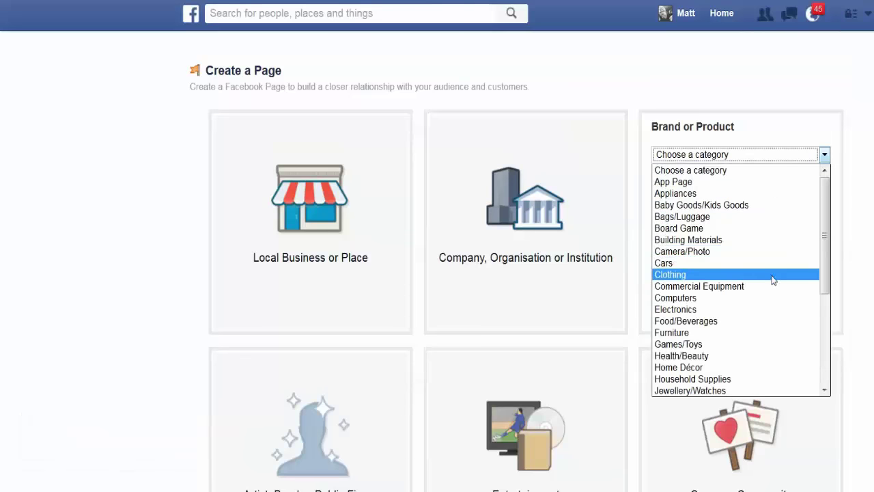
scroll(824, 275, "down", 2)
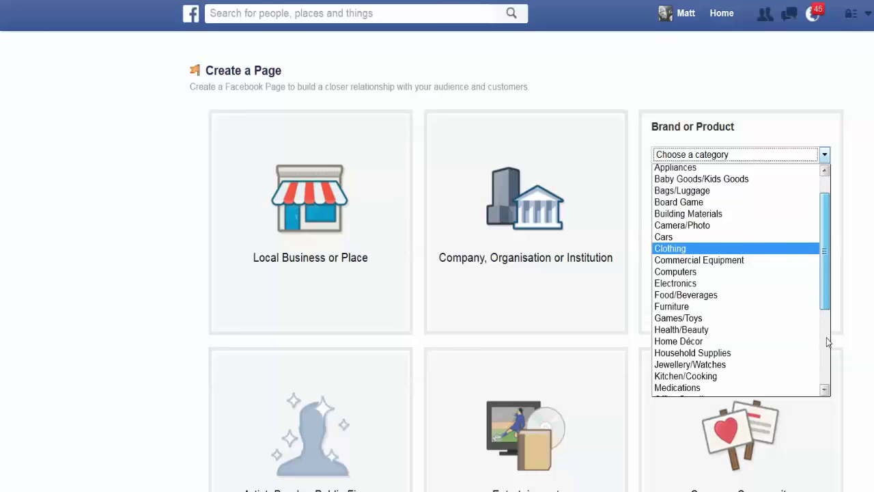
scroll(822, 347, "down", 3)
scroll(822, 364, "down", 1)
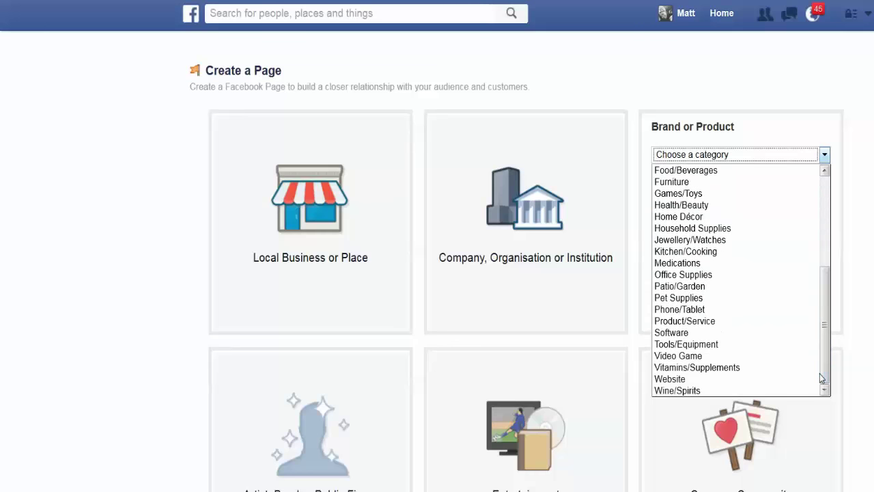
left_click(720, 384)
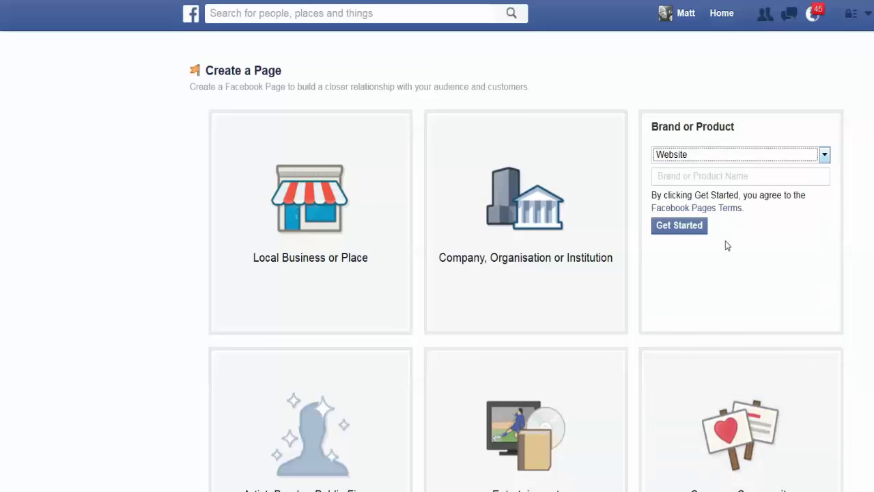
- Name the brand page "Learn English Online For Free" and create it
left_click(702, 180)
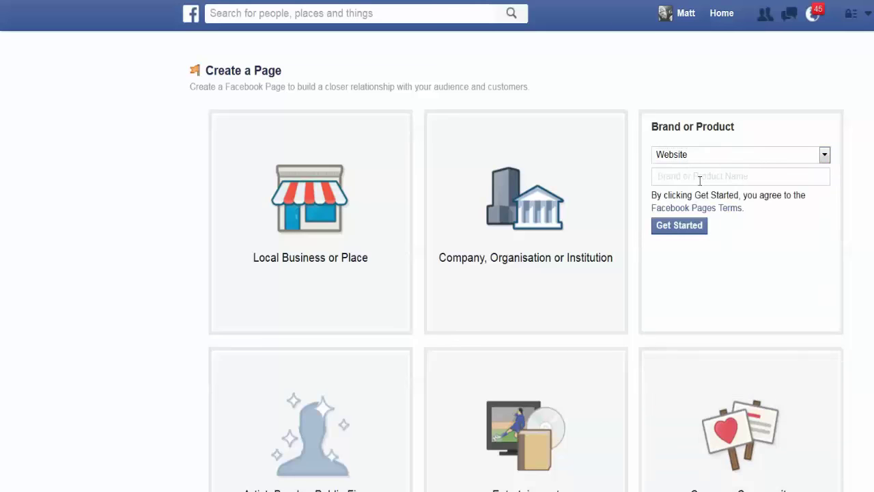
type("Learn Eng")
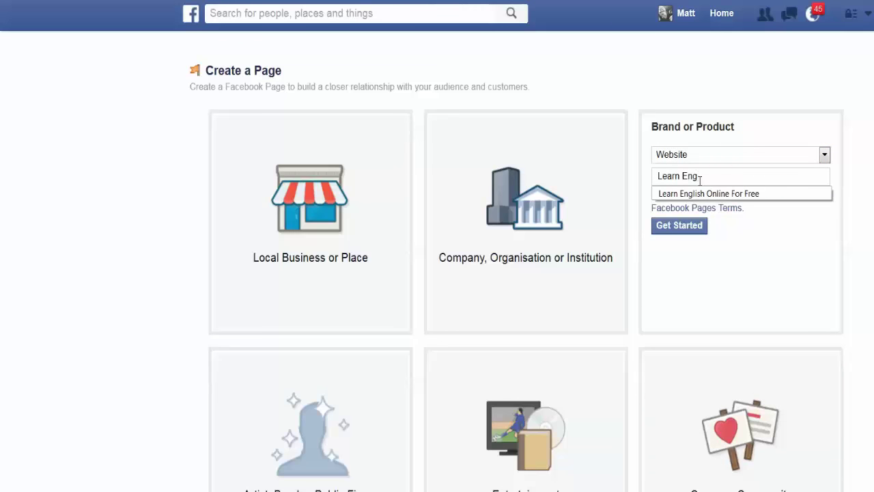
key("Tab")
left_click(678, 227)
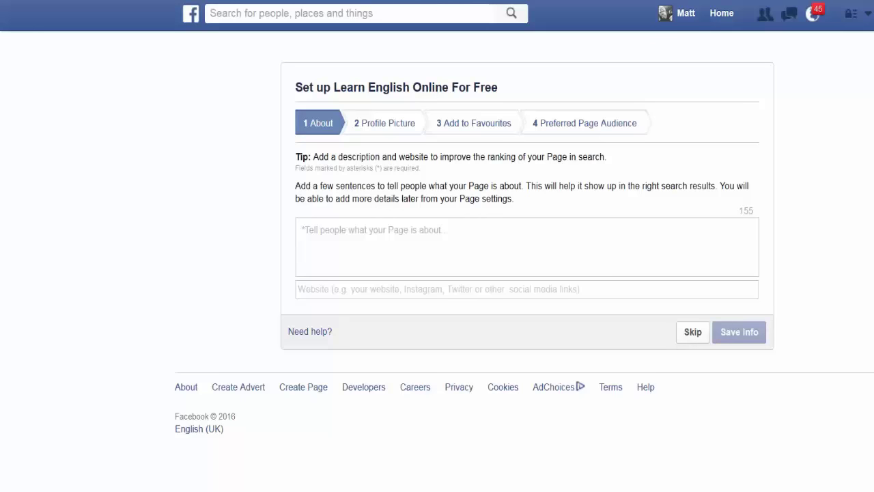
- Describe the page as "Learn English online via our videos, website and also Skype lessons."
left_click(397, 252)
type("L")
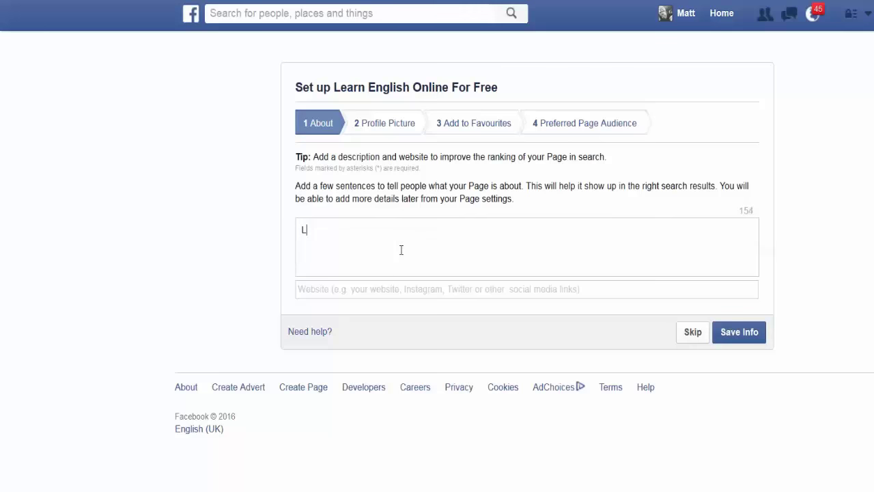
type("earn")
type("English online via our videos, website and also Skype lessons.")
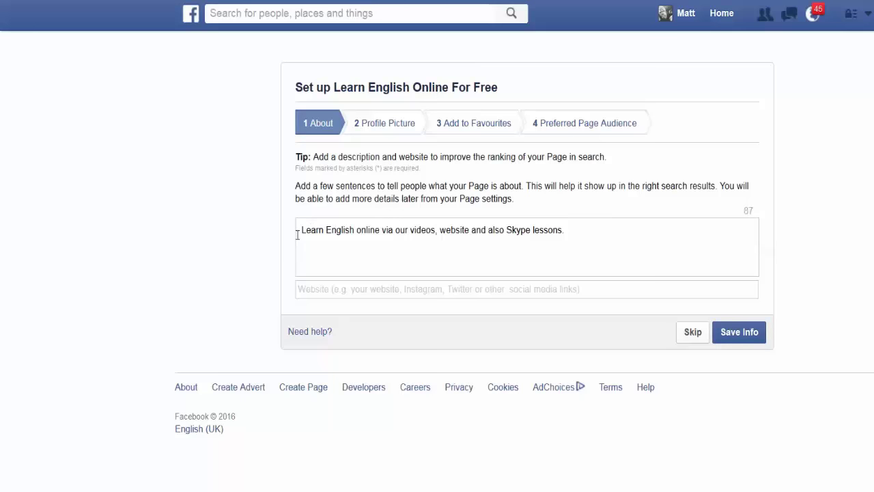
left_click_drag(303, 231, 565, 237)
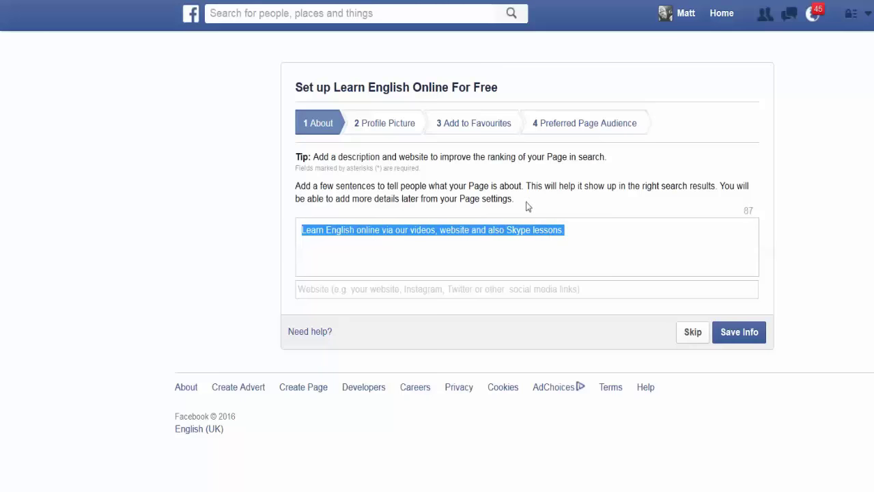
left_click(391, 292)
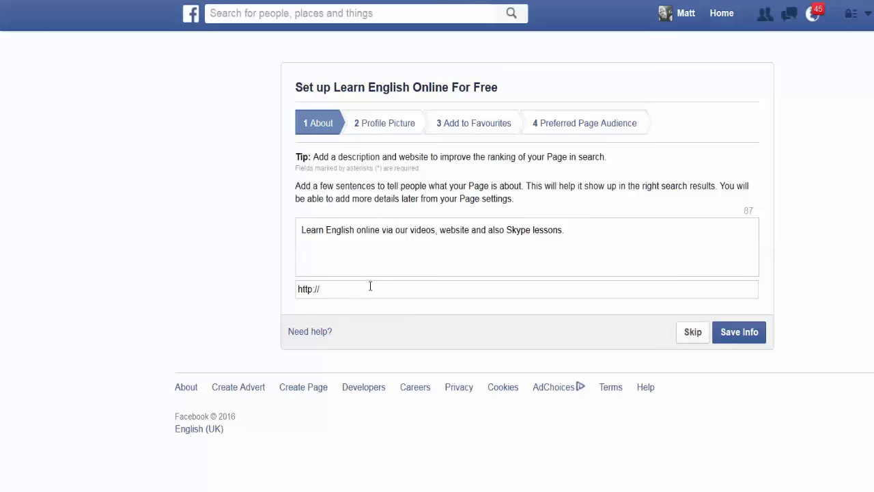
type("mattwilkie.co.uk")
key("ctrl+a")
key("BackSpace")
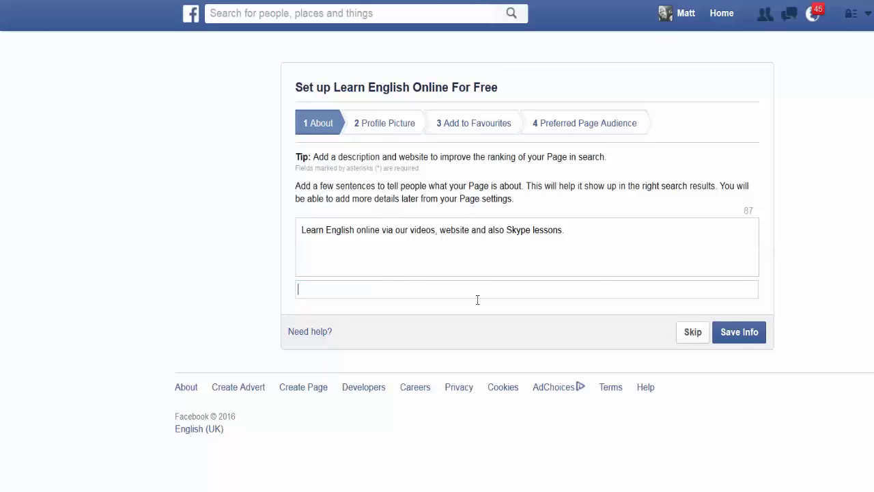
- Save the page info without a website and upload the Super_pocoyo image from the computer as the profile picture
left_click(726, 331)
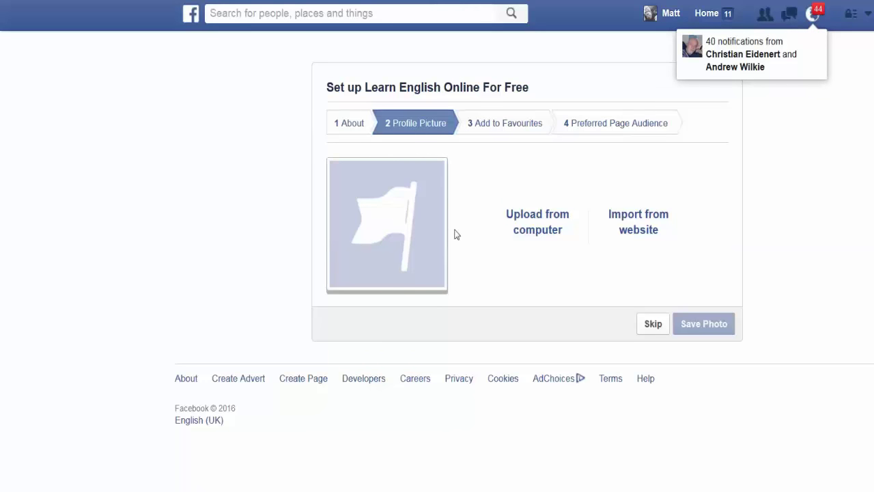
left_click(519, 222)
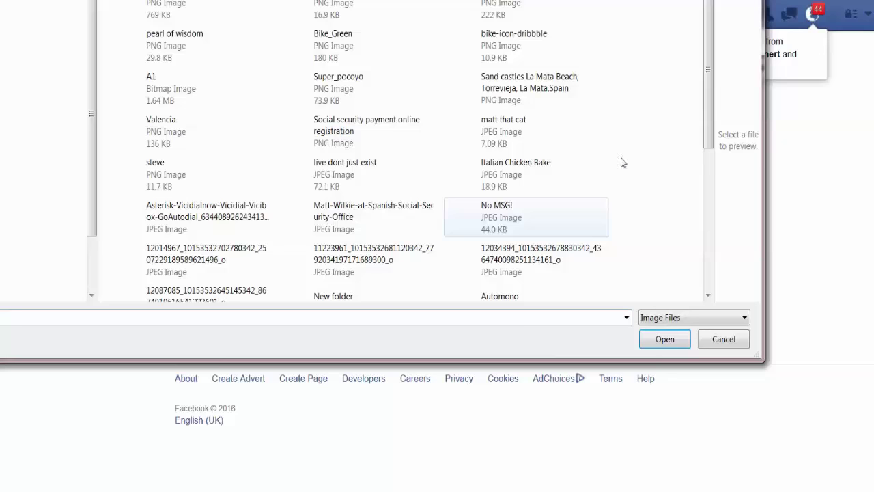
left_click_drag(710, 141, 721, 123)
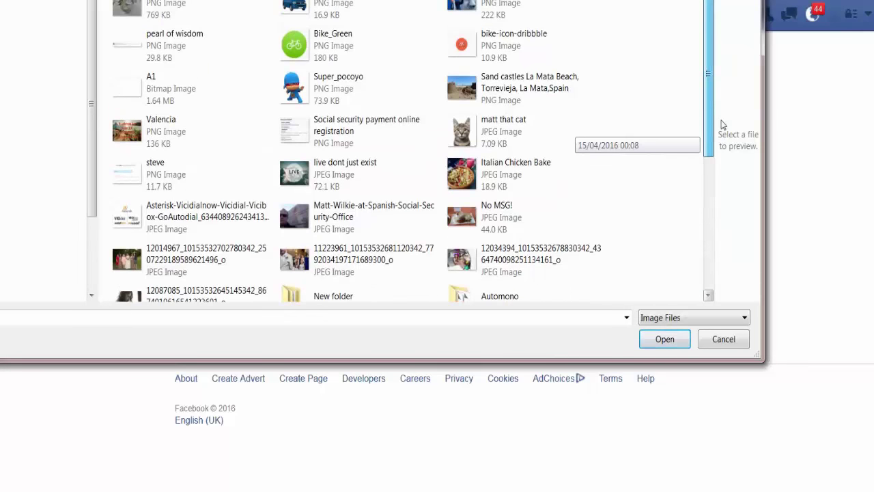
double_click(318, 94)
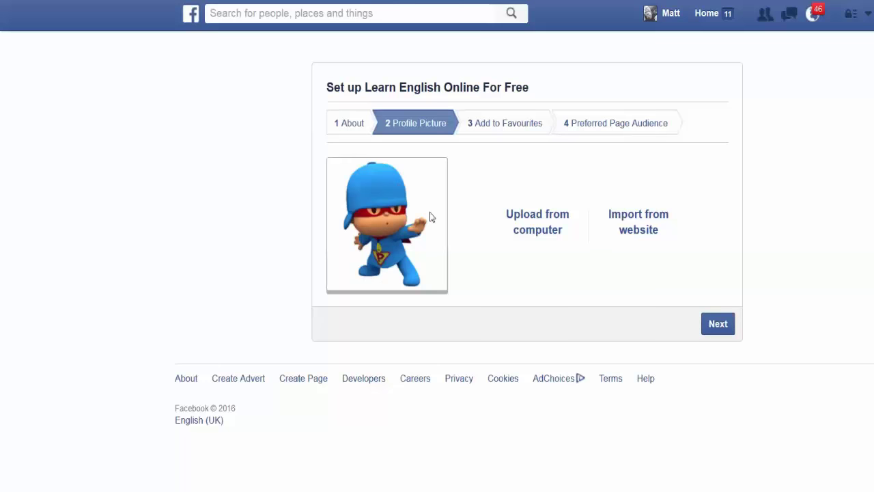
left_click(726, 329)
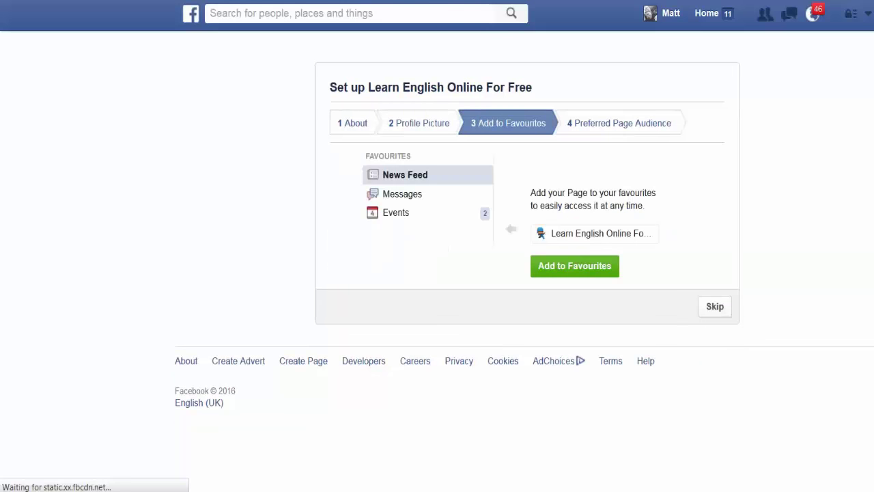
- Add the new page to the favourites and continue to the preferred audience stage
left_click(593, 277)
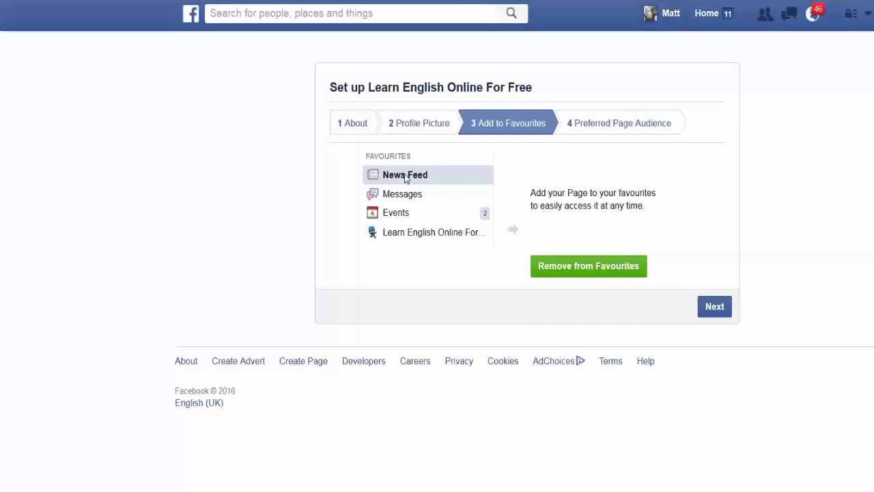
left_click(717, 308)
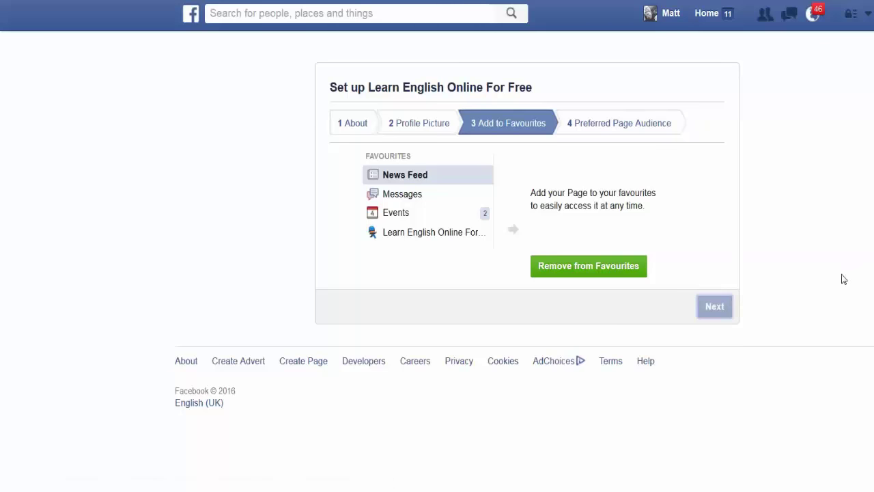
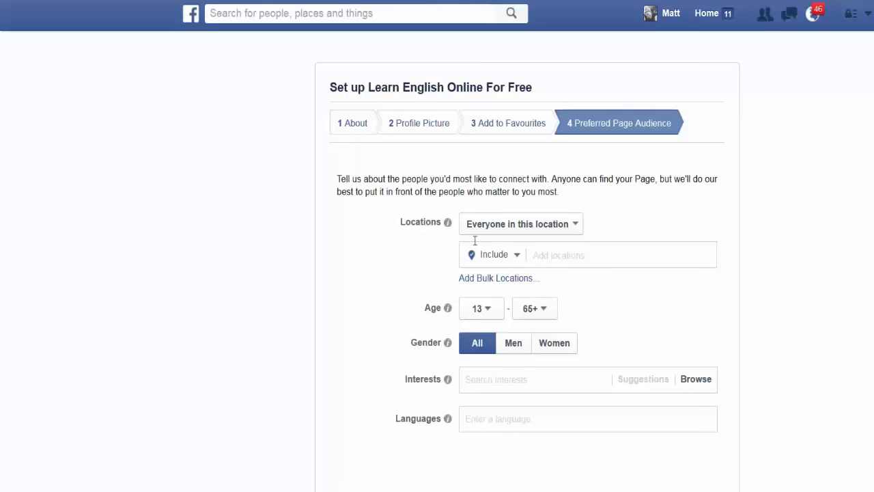
- Switch the preferred audience's location rule from including to excluding locations
left_click(517, 256)
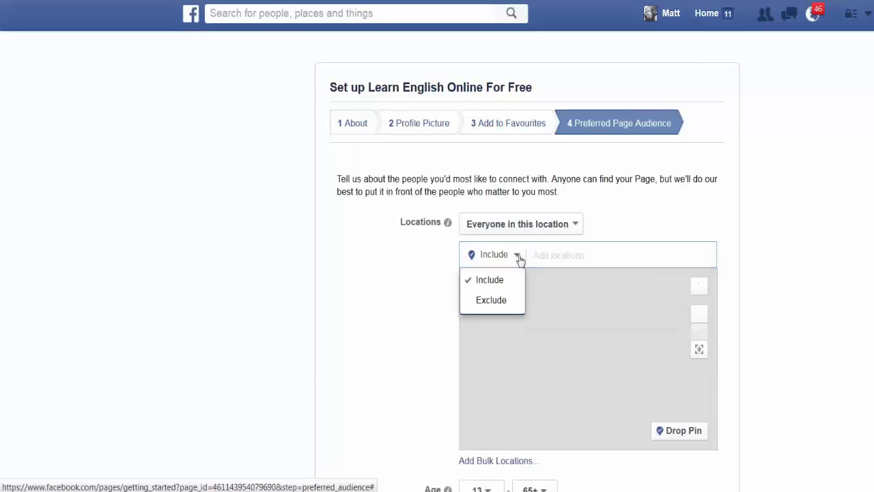
left_click(490, 298)
left_click(447, 313)
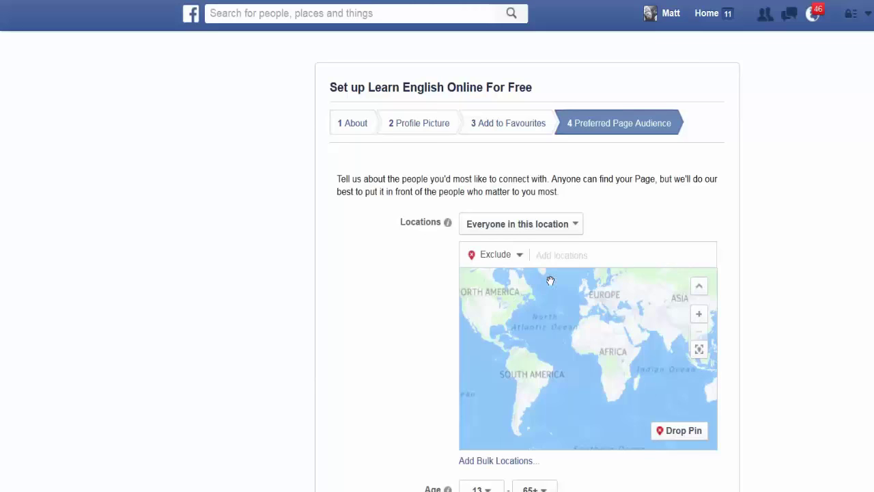
- Add English language, British English and American English to the preferred audience's interests
scroll(479, 68, "down", 3)
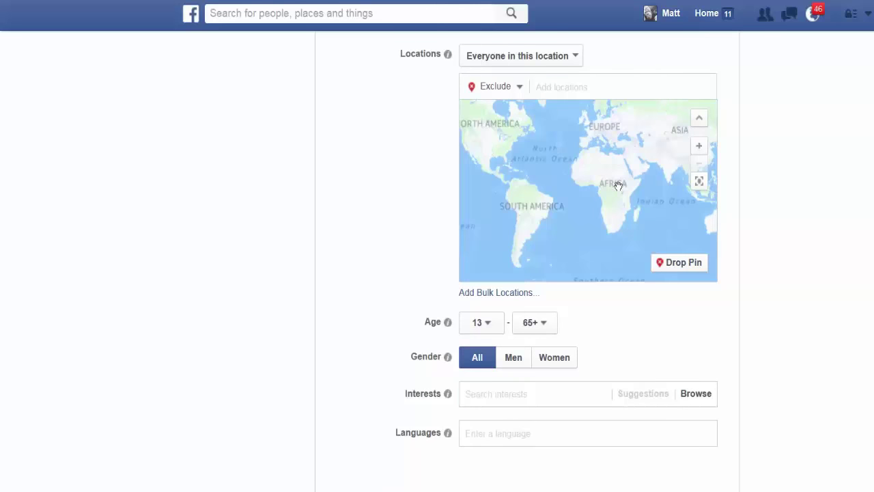
left_click(519, 396)
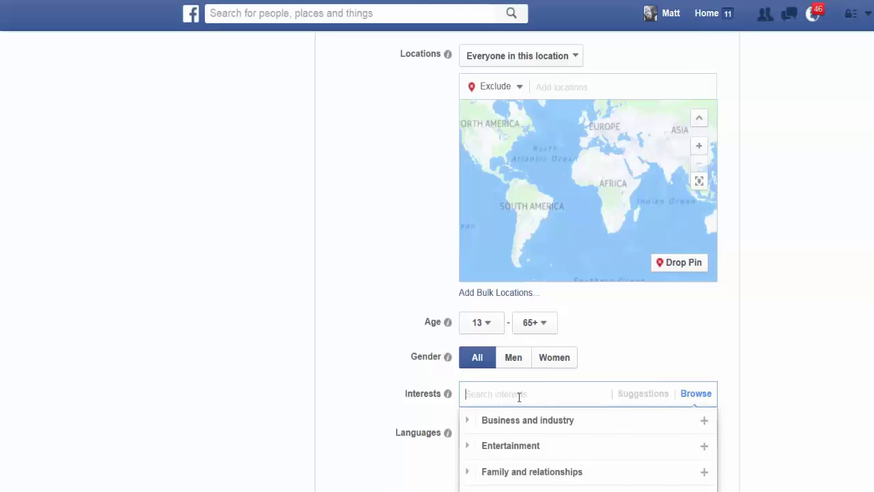
type("English")
scroll(519, 396, "down", 2)
scroll(527, 258, "down", 1)
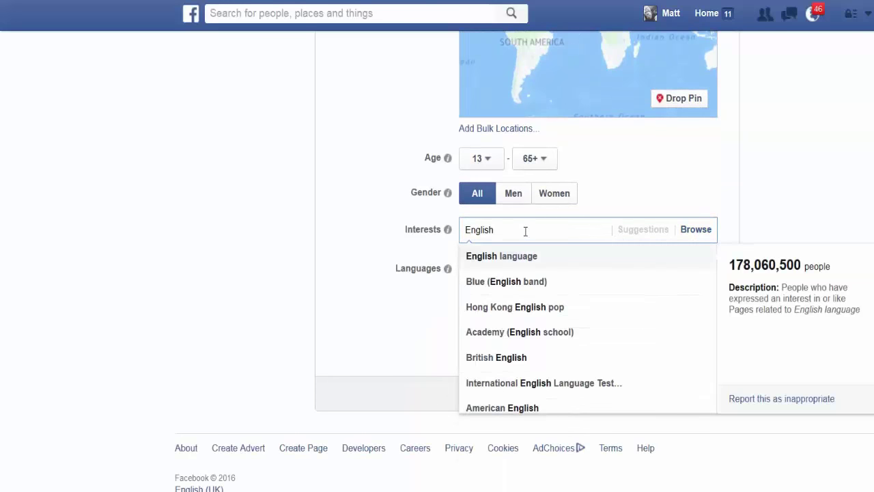
left_click(546, 259)
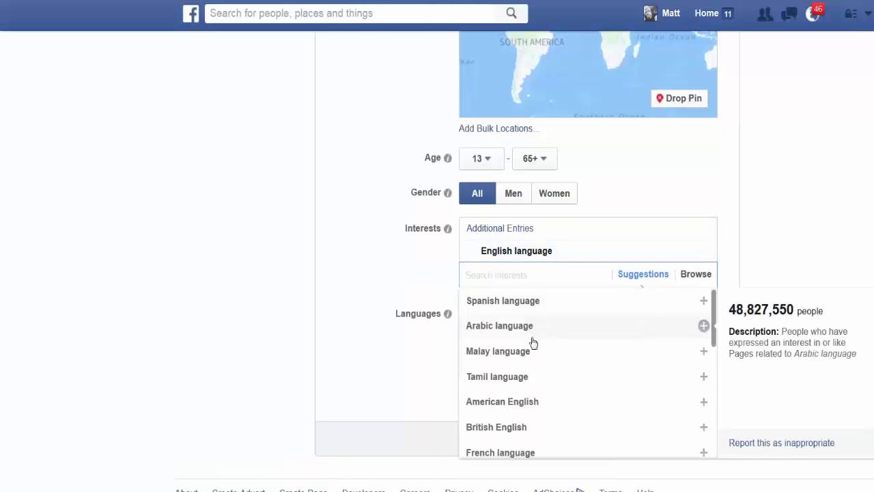
left_click(527, 428)
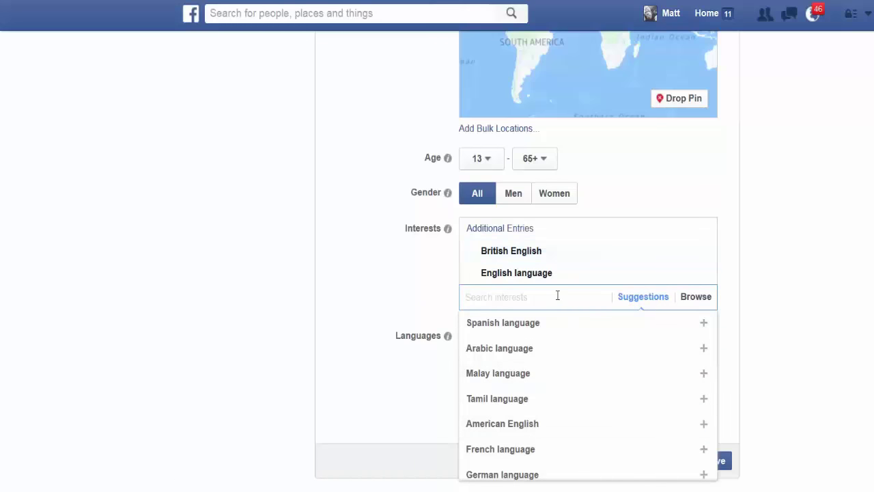
left_click(540, 429)
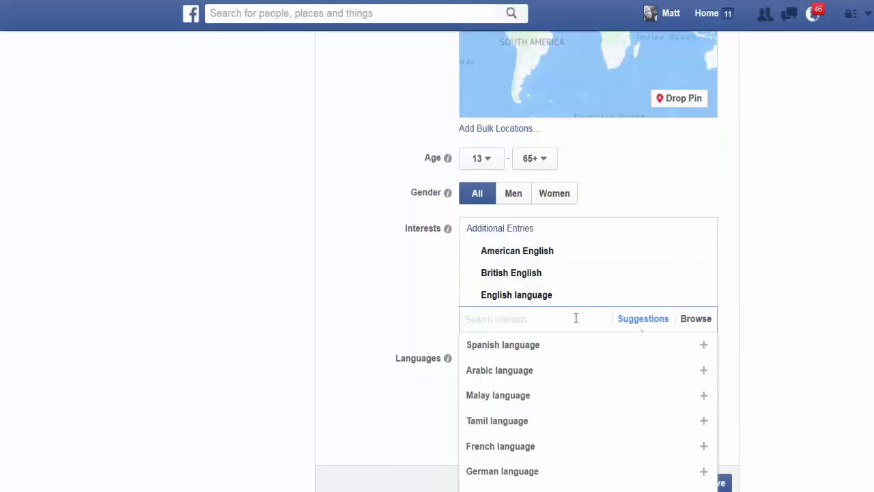
left_click(401, 303)
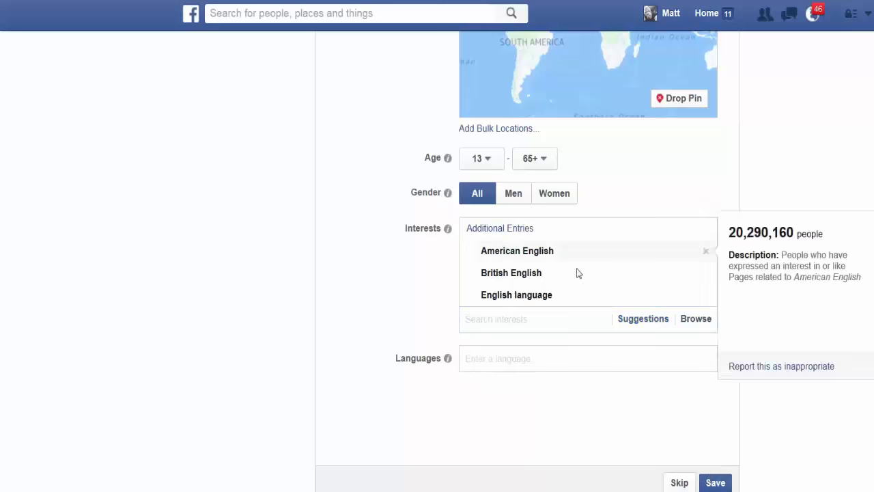
- Search the audience interests for "ESL", look through the suggested matches and clear the search
left_click(564, 319)
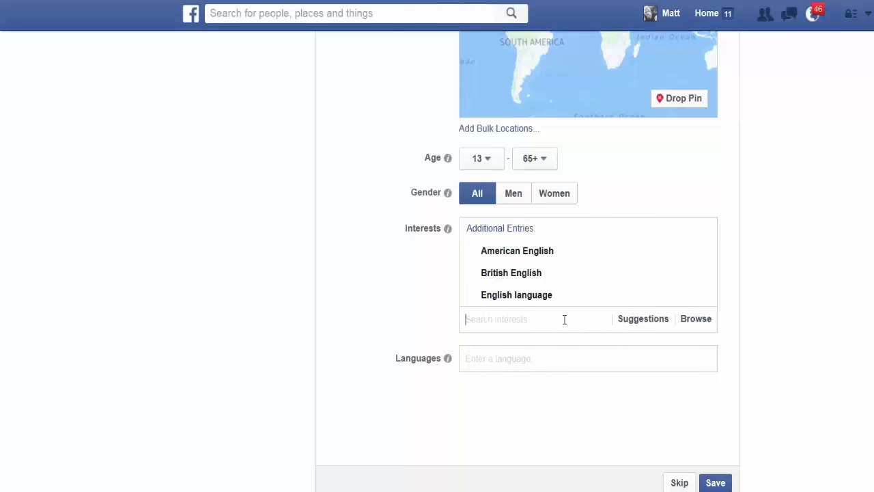
type("ESL")
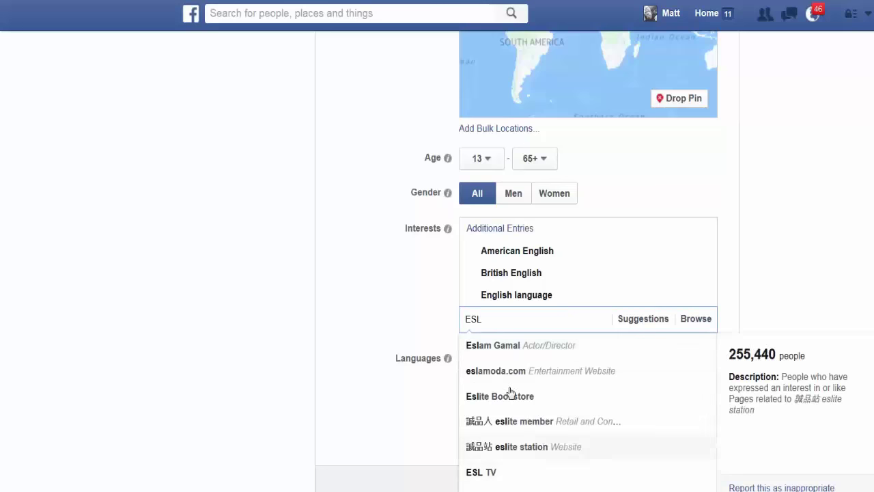
scroll(585, 386, "down", 1)
scroll(586, 389, "up", 1)
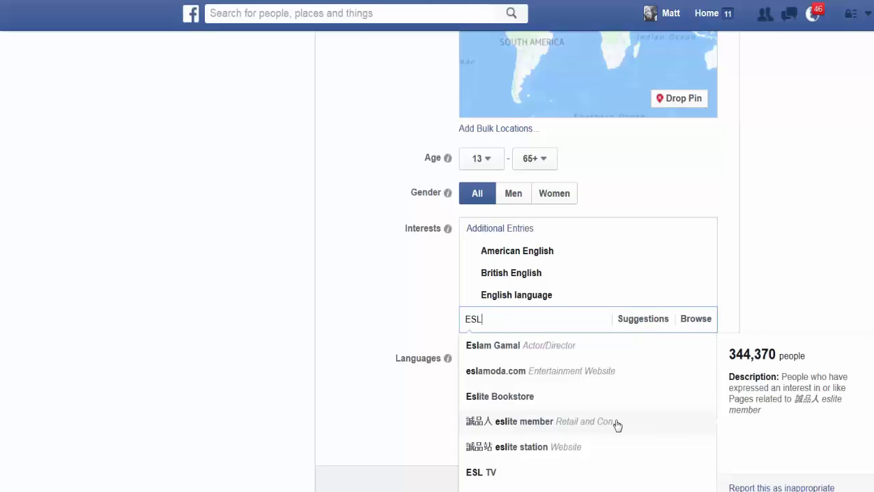
scroll(616, 428, "down", 1)
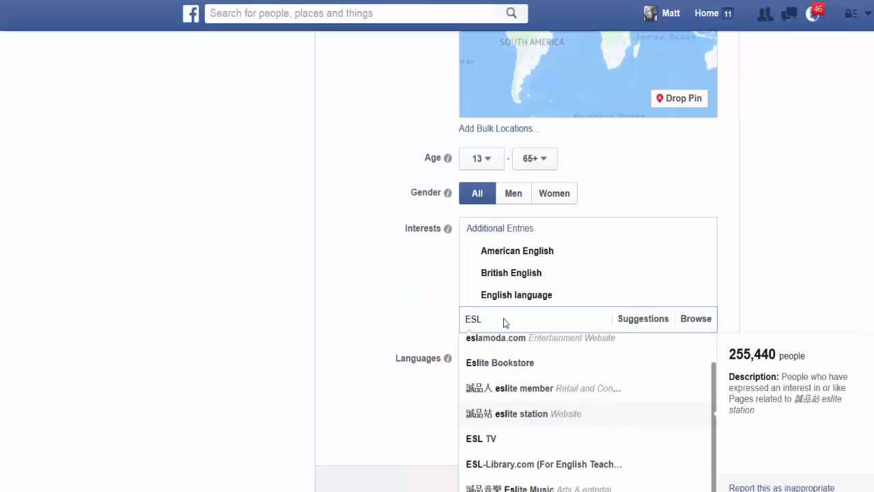
scroll(503, 322, "up", 2)
key("BackSpace")
key("BackSpace")
key("BackSpace")
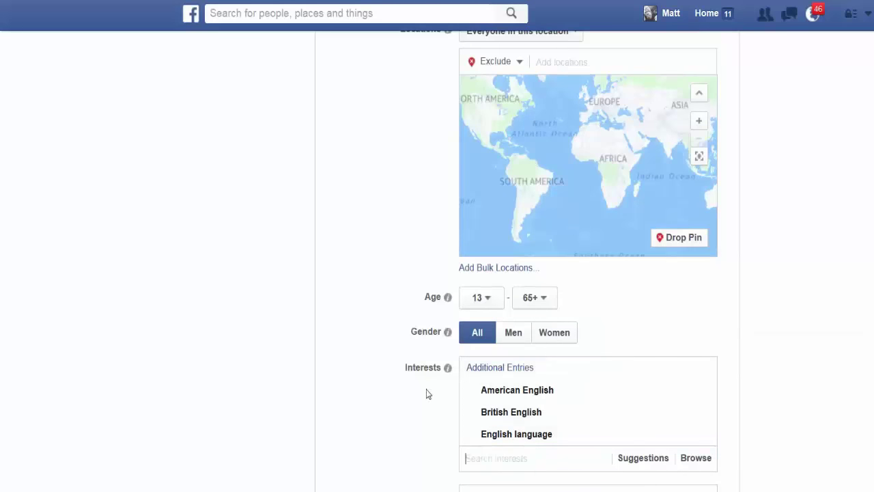
- Set the audience language to English (All) and save the preferred page audience
scroll(423, 205, "down", 4)
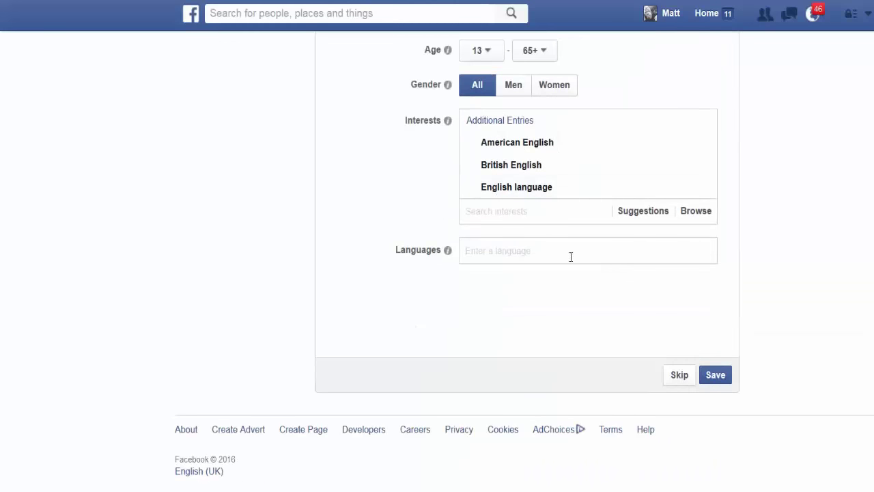
left_click(540, 252)
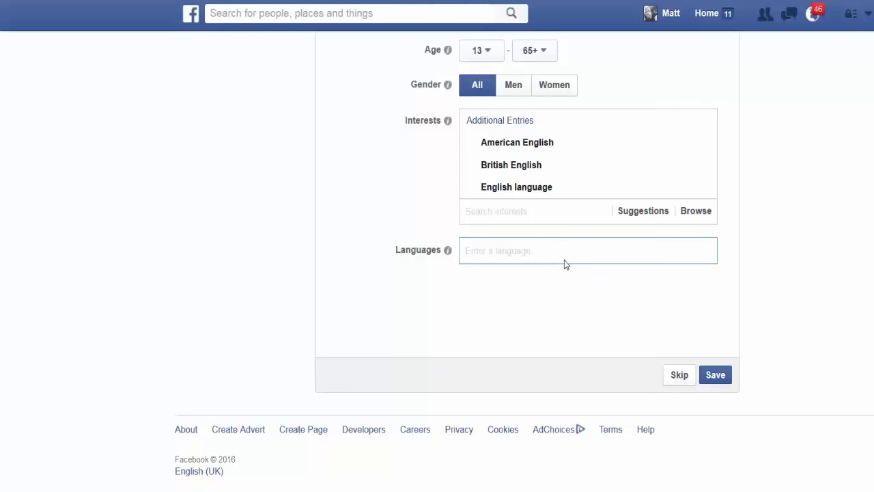
type("English")
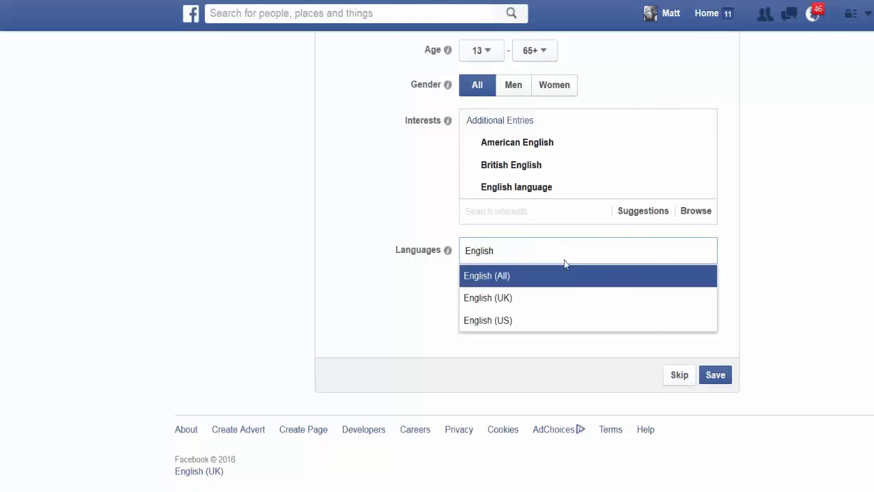
left_click(501, 275)
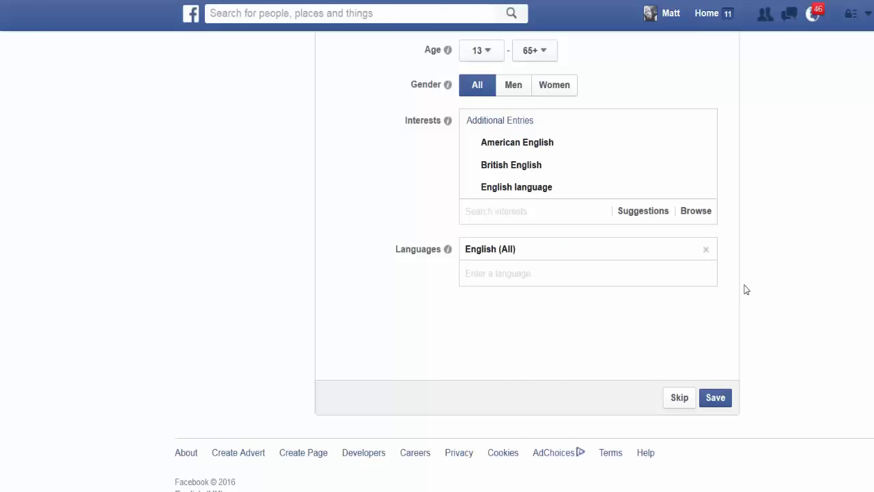
left_click(715, 397)
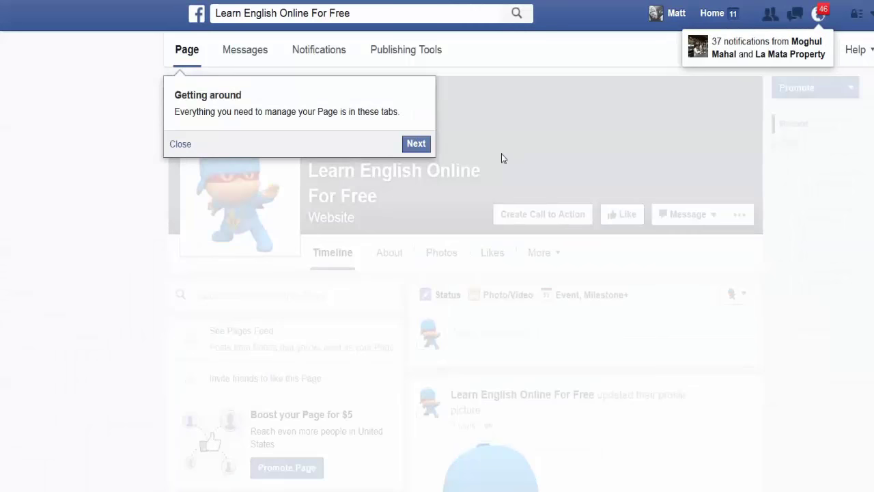
- Go through the introductory page tour, liking the page and finishing after the friend invitation tip
left_click(424, 145)
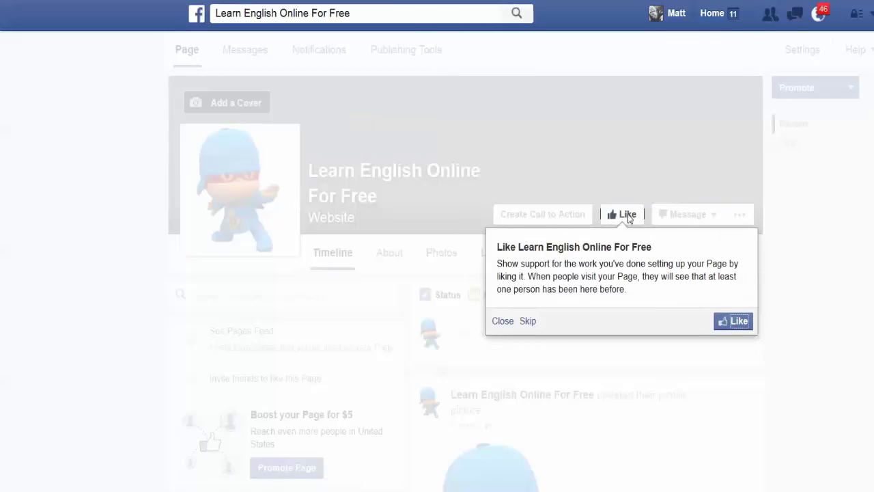
left_click(732, 323)
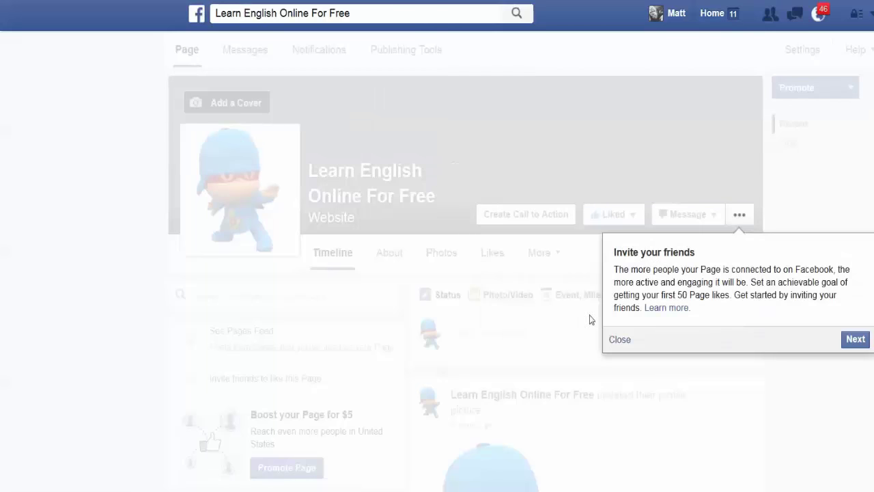
left_click(855, 339)
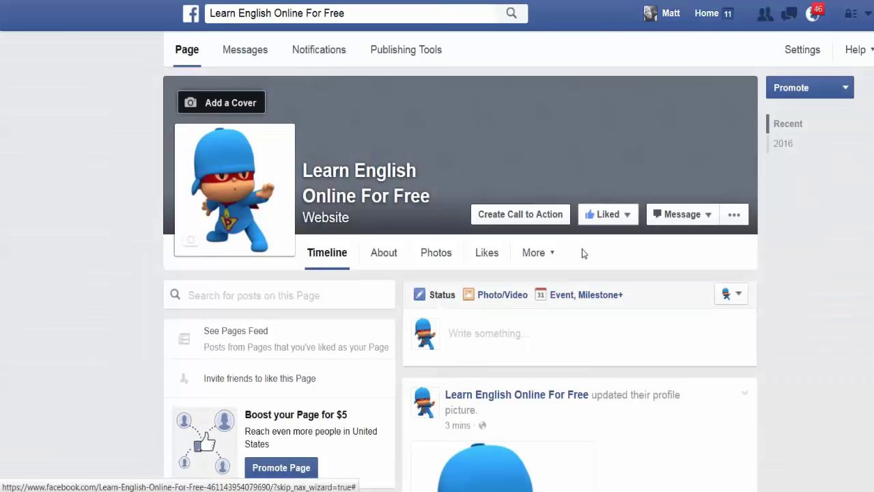
- Examine the new page's message options and look over its timeline, description and page tips
left_click(704, 214)
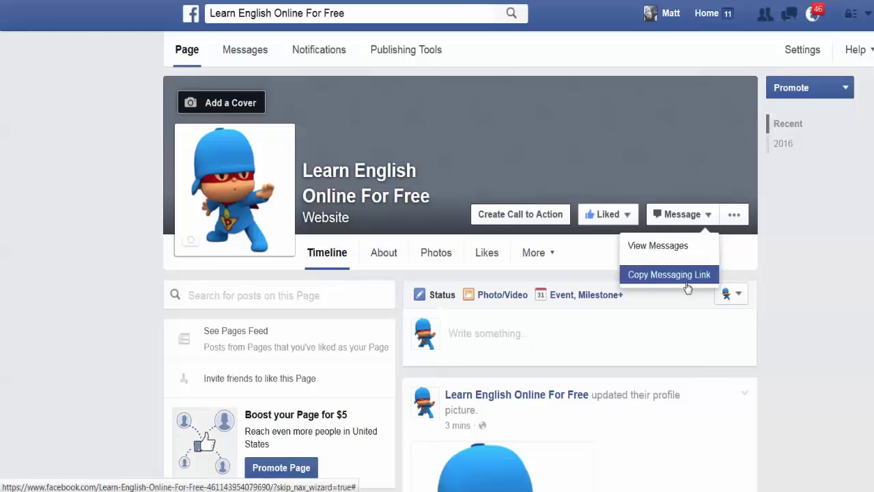
left_click(688, 276)
left_click(683, 214)
left_click(726, 166)
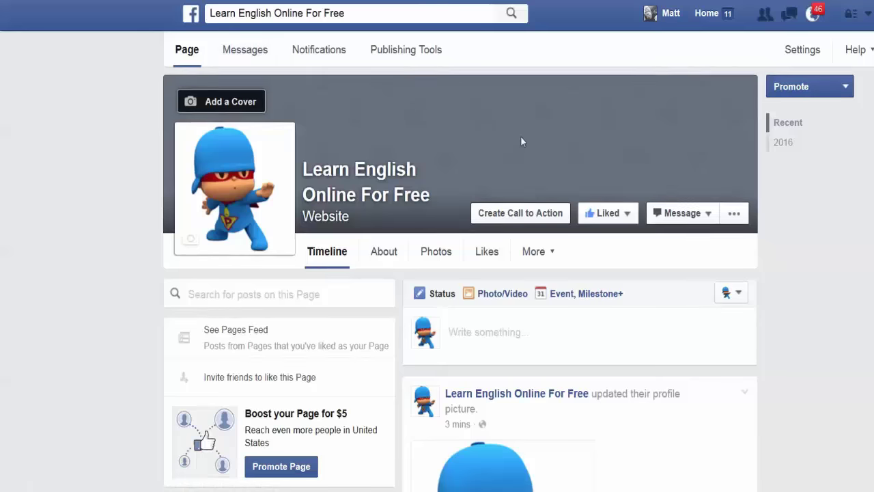
scroll(521, 138, "down", 2)
scroll(530, 283, "up", 2)
scroll(527, 250, "down", 4)
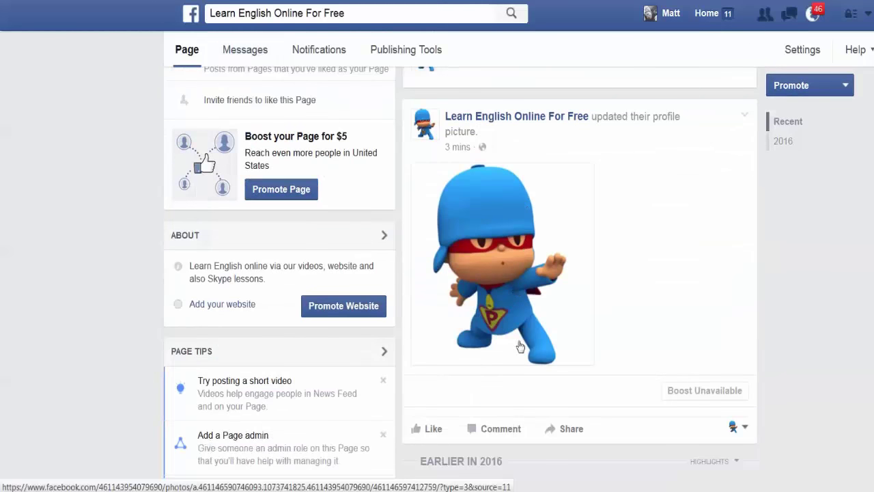
scroll(523, 347, "up", 4)
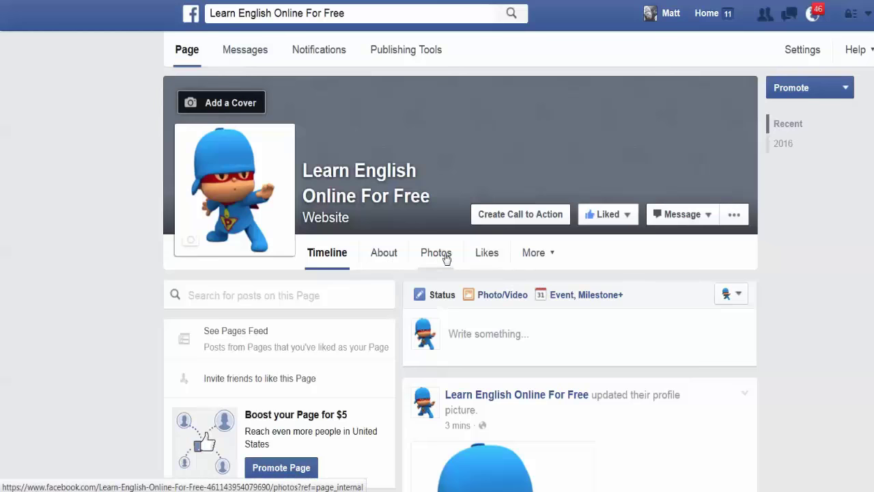
- Start a new status post on the page's timeline
left_click(519, 338)
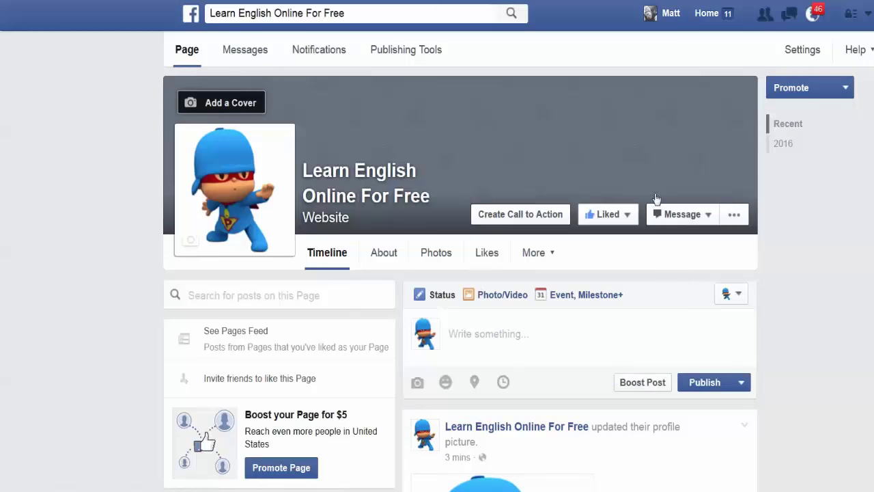
scroll(482, 280, "down", 4)
scroll(482, 281, "down", 6)
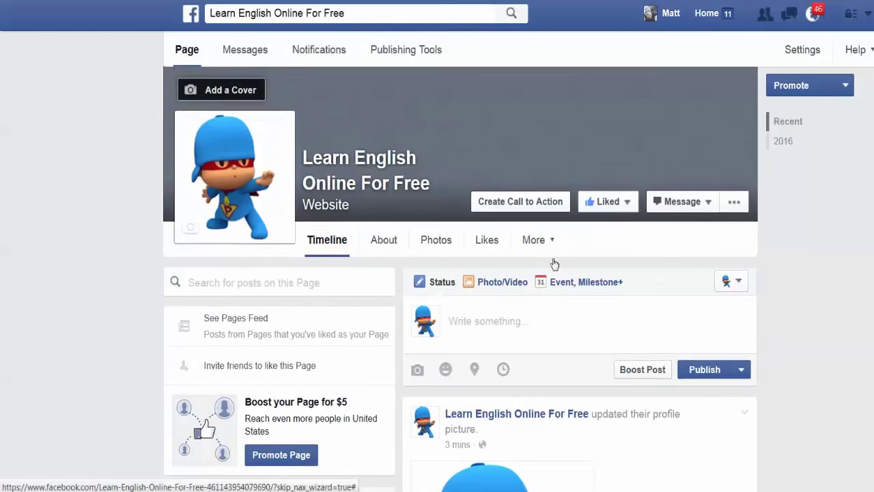
scroll(551, 212, "down", 2)
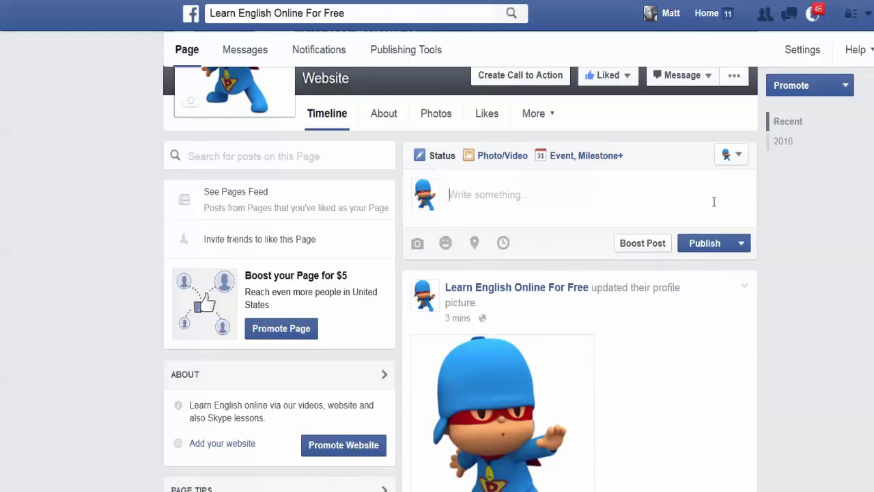
left_click(540, 181)
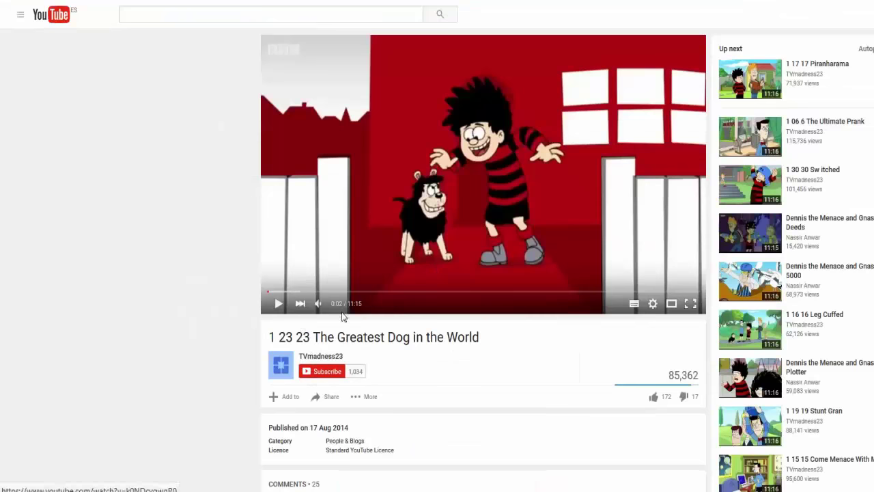
- Switch to YouTube and copy the share link of the video "1 23 23 The Greatest Dog in the World"
left_click(329, 396)
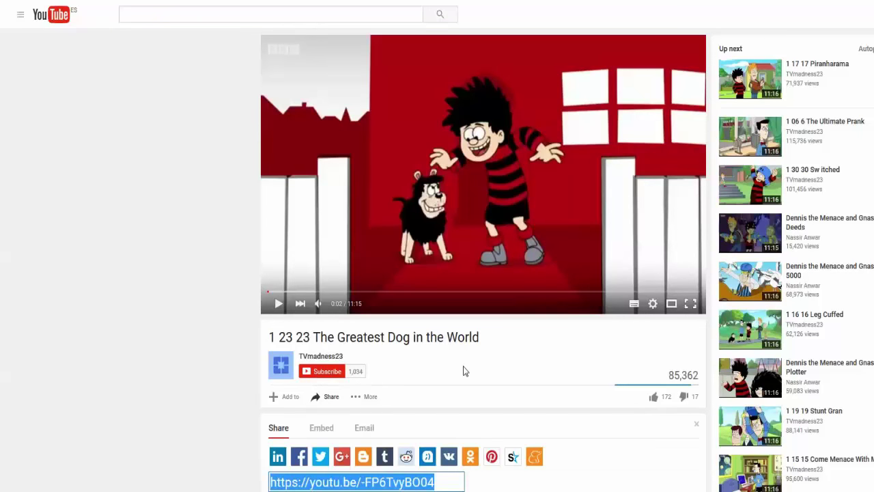
scroll(519, 338, "down", 2)
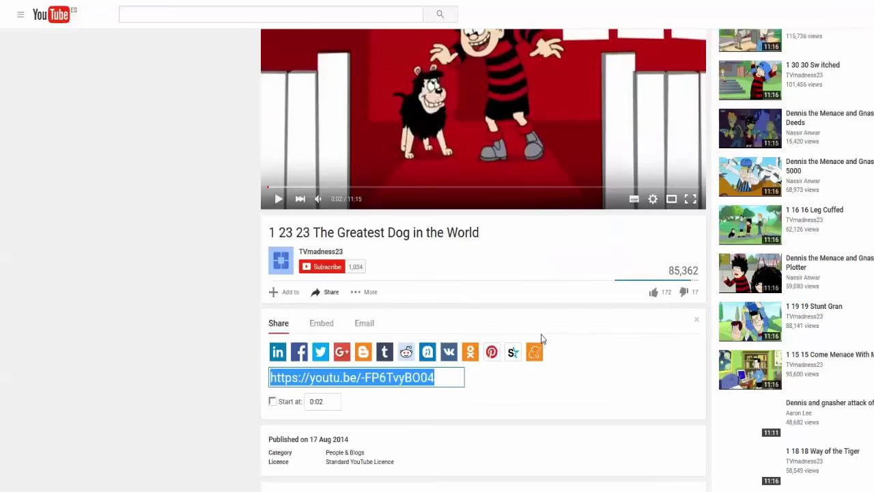
right_click(412, 379)
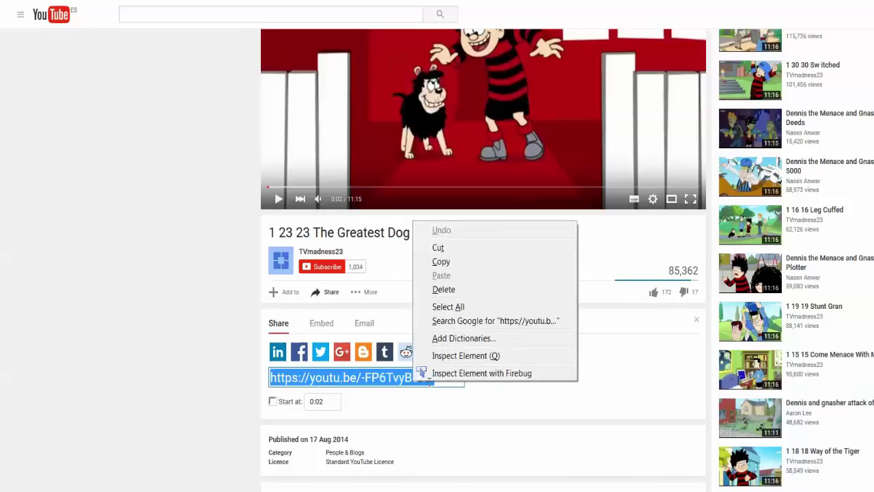
right_click(428, 380)
left_click(475, 265)
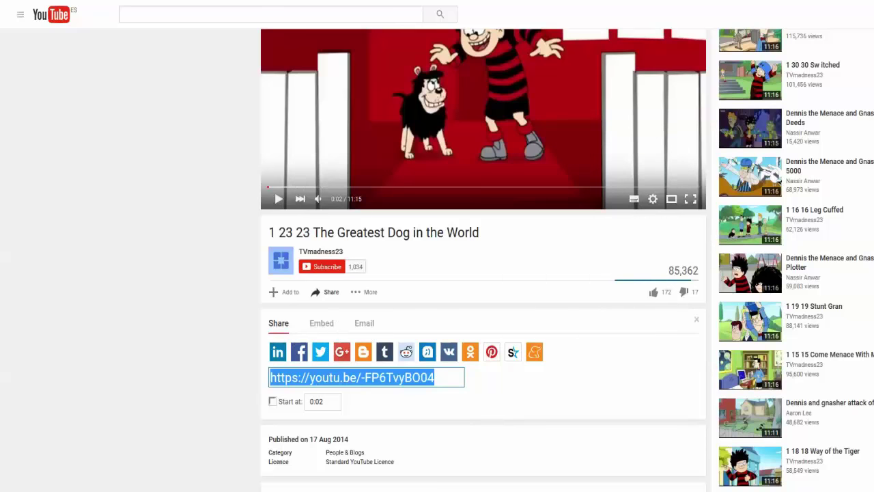
- Switch back to the Facebook page and paste the copied YouTube video link into the new status post
key("ctrl+Tab")
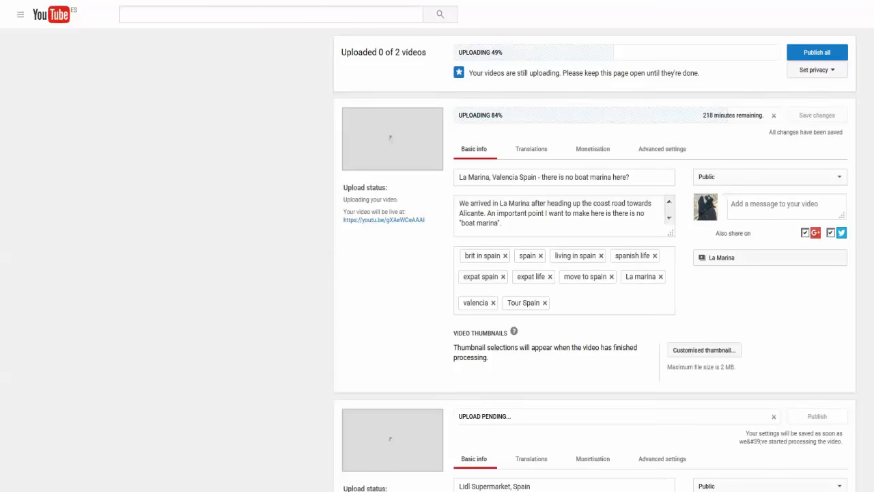
key("ctrl+Tab")
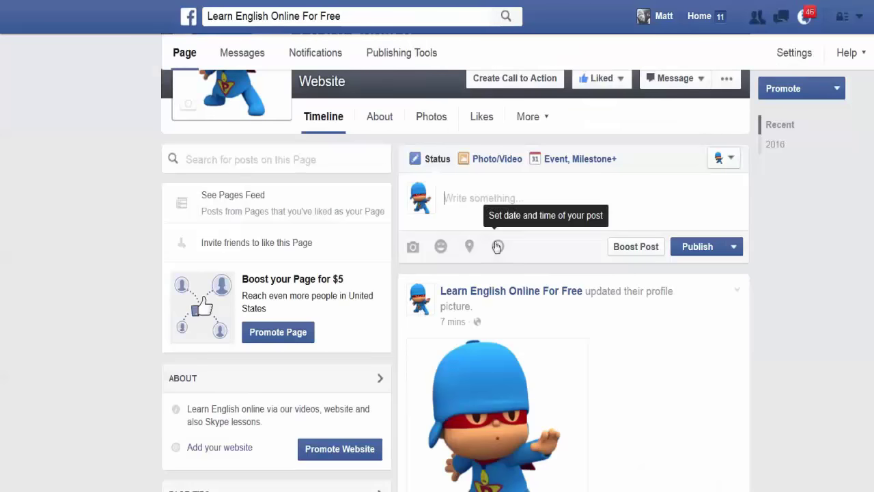
right_click(501, 208)
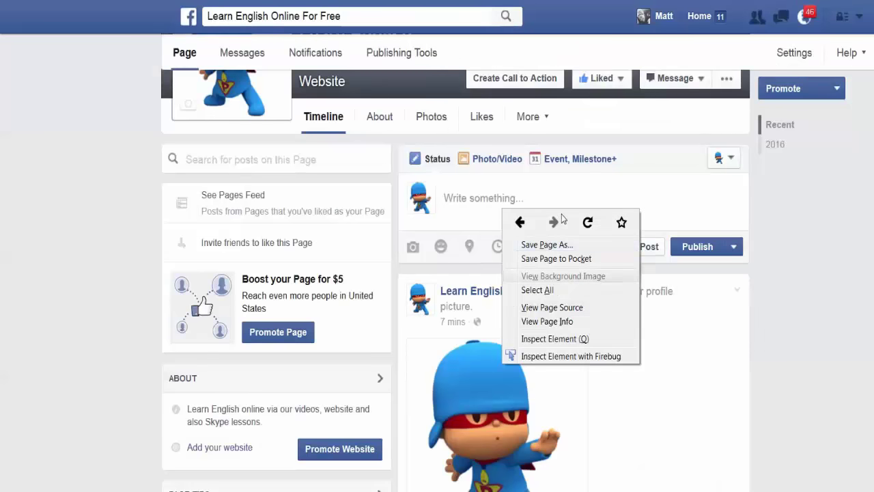
left_click(507, 199)
key("ctrl+v")
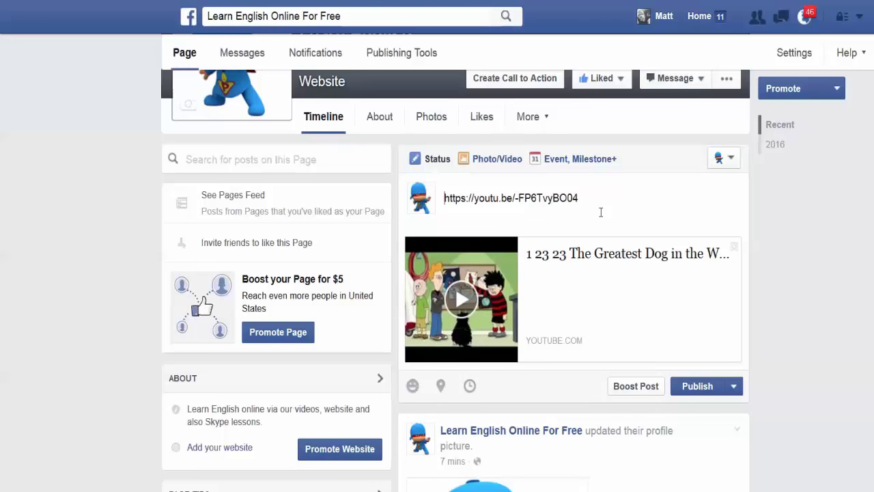
- Add the description "Always put a description of what the video is about!" above the link, separated by a blank line
key("Return")
key("Return")
key("Up")
key("Up")
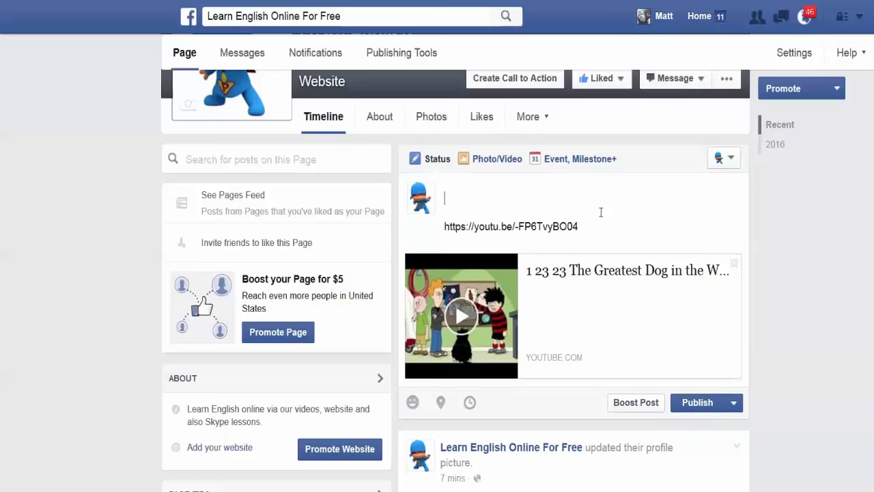
type("Always put a desc")
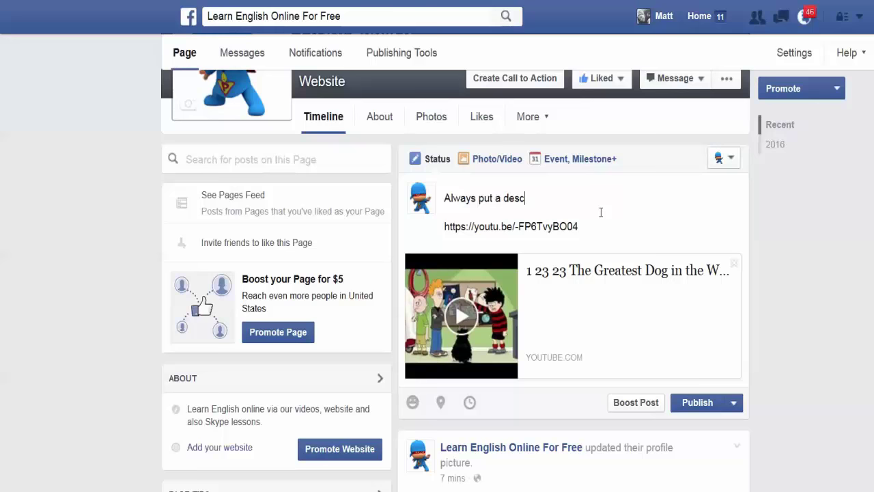
type("ription of what")
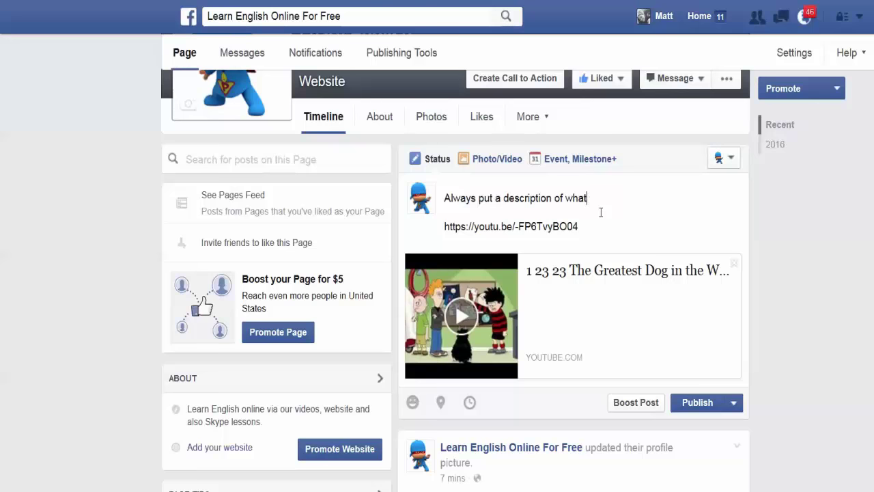
type(" the video is about")
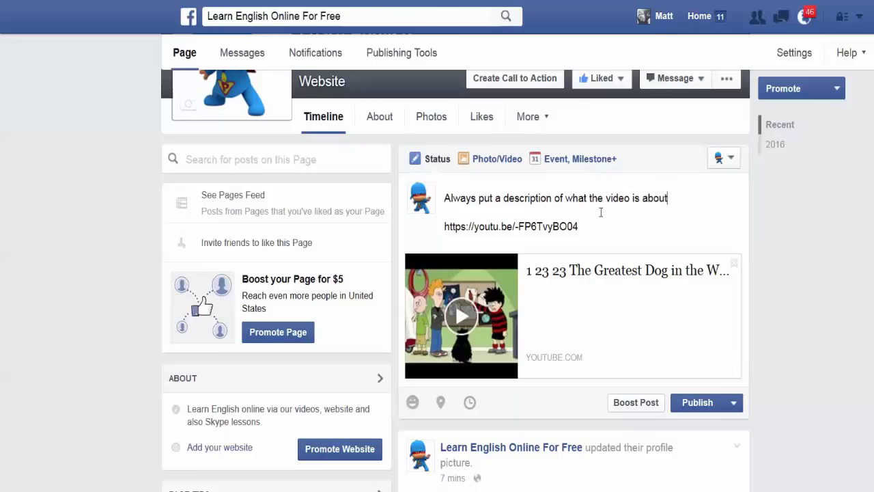
type("!")
- Delete the description and the video link text from the status post
left_click_drag(599, 218, 443, 198)
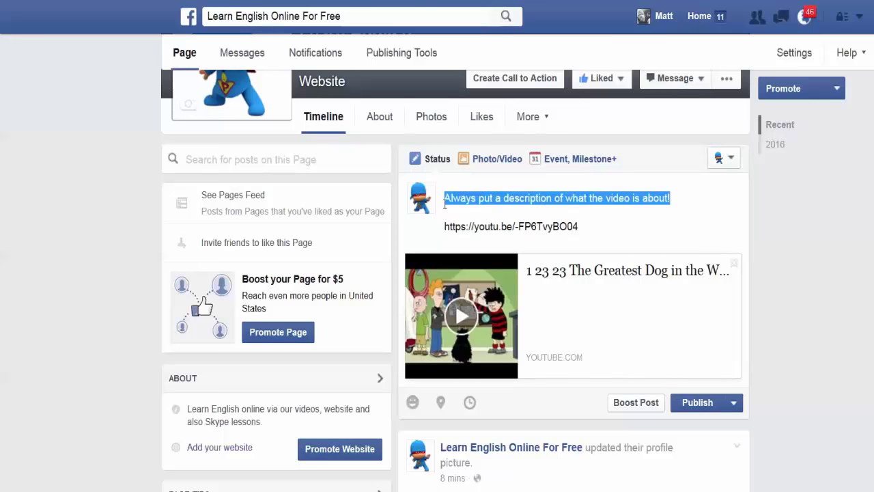
left_click_drag(560, 227, 448, 177)
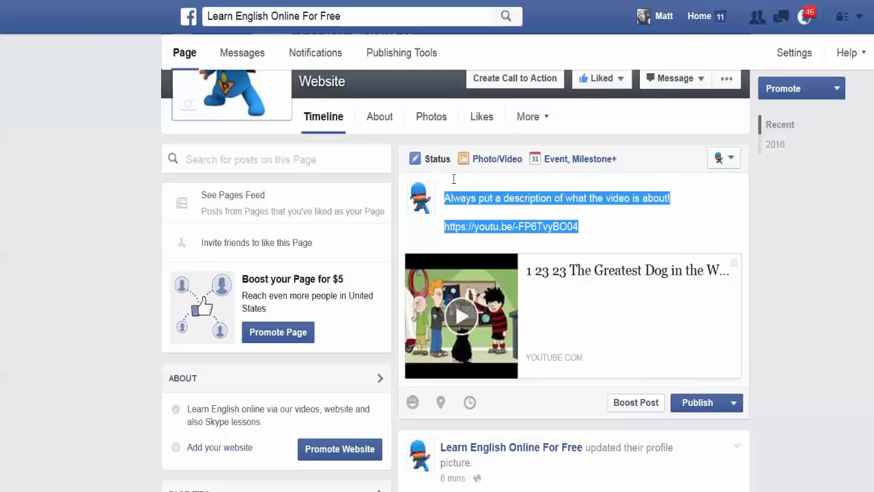
key("BackSpace")
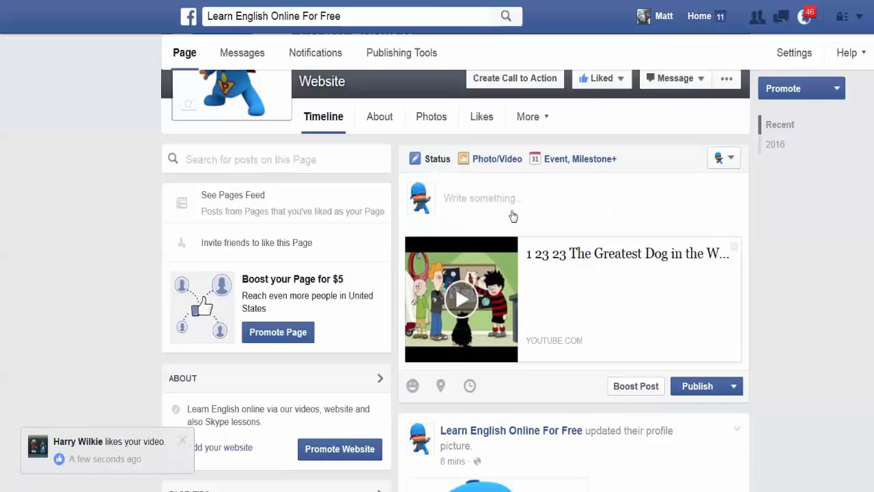
scroll(510, 180, "up", 3)
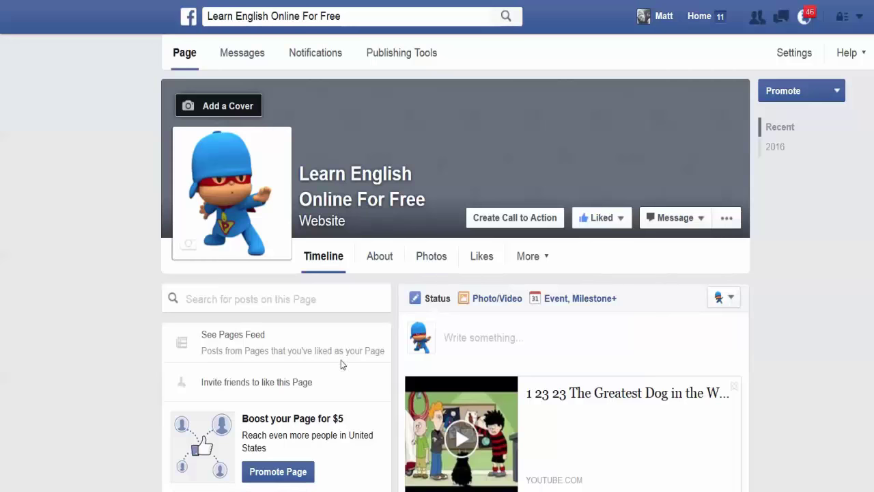
scroll(82, 343, "down", 4)
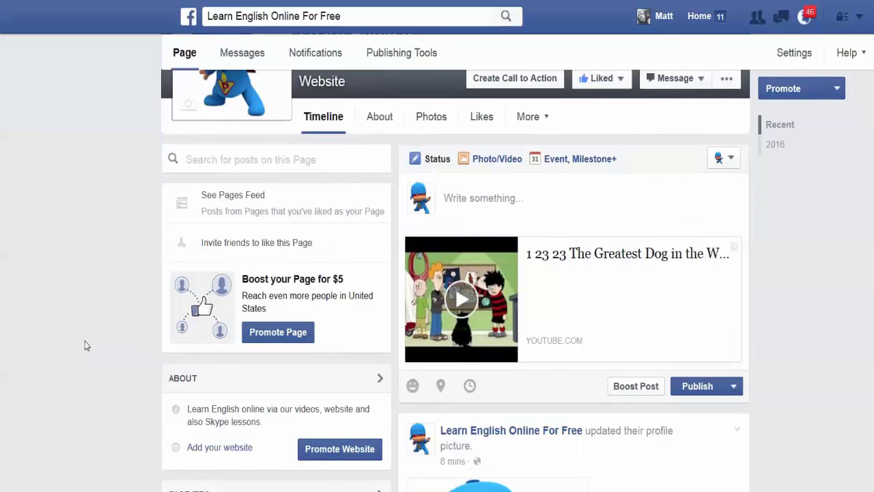
scroll(104, 328, "down", 4)
scroll(103, 329, "up", 8)
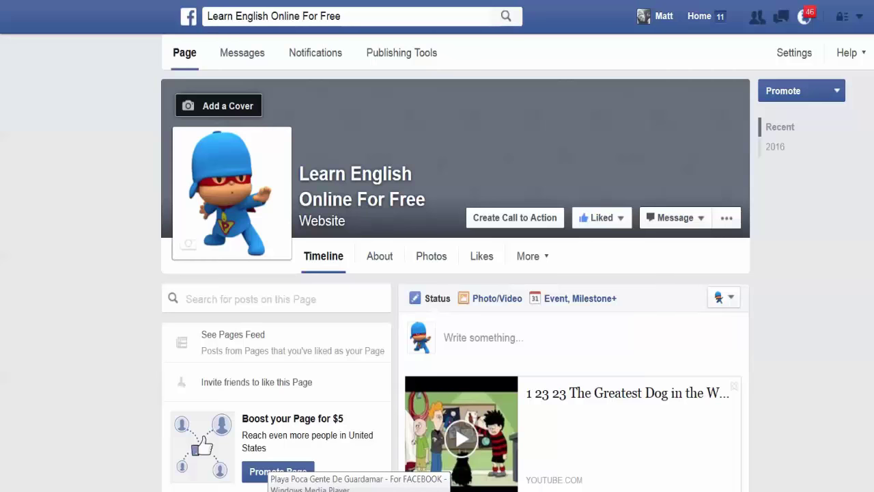
key("alt+Tab")
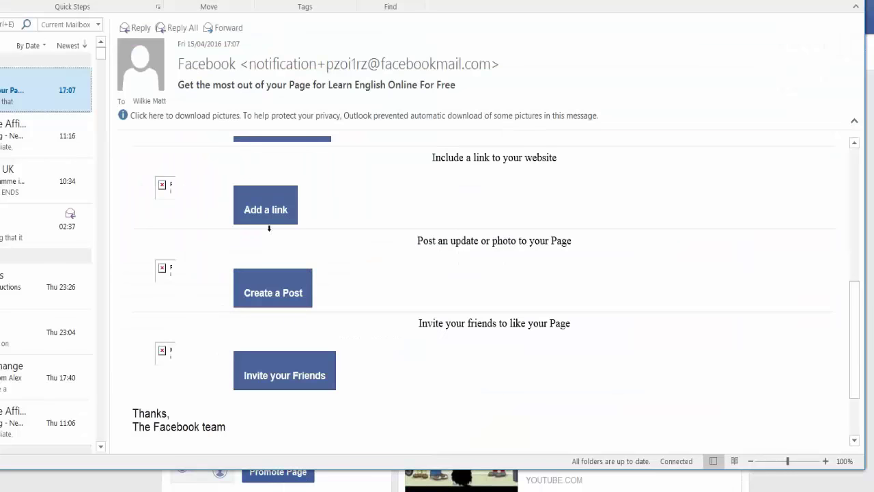
scroll(420, 235, "up", 3)
scroll(355, 225, "up", 1)
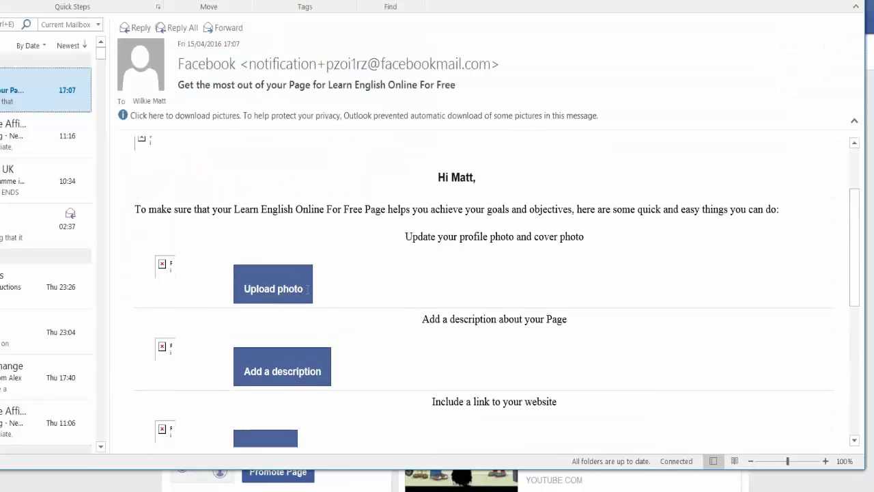
scroll(309, 291, "down", 7)
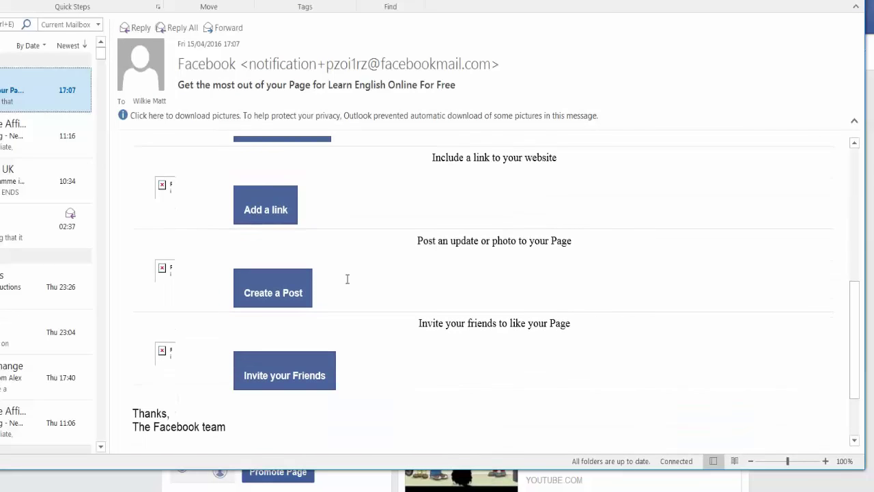
scroll(419, 297, "down", 1)
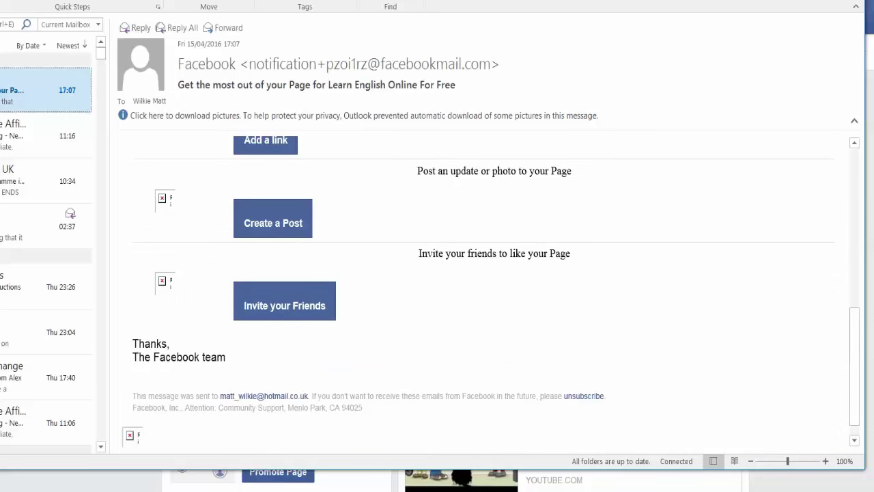
- Return to the Facebook page and examine its message options and additional page actions, closing them without choosing any
key("alt+Tab")
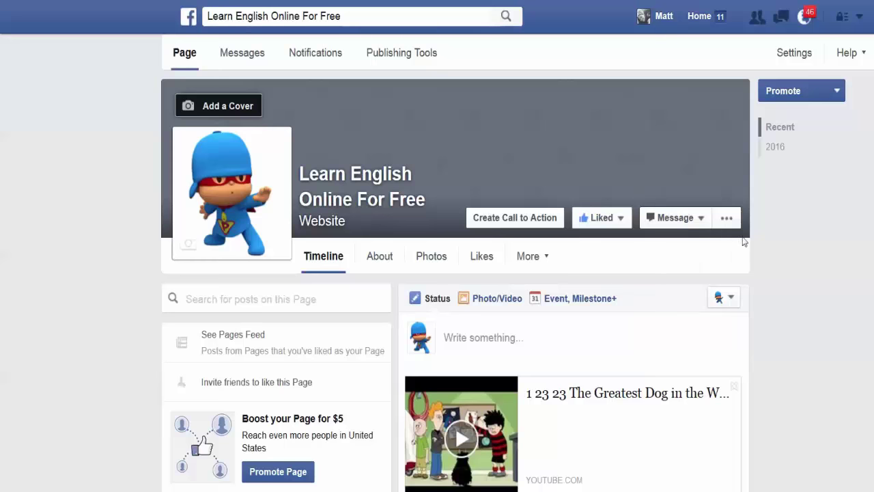
left_click(710, 217)
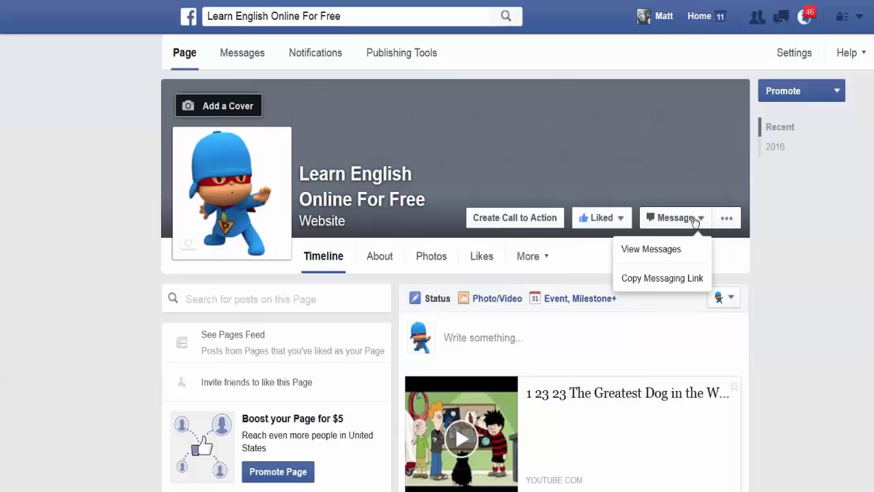
left_click(728, 220)
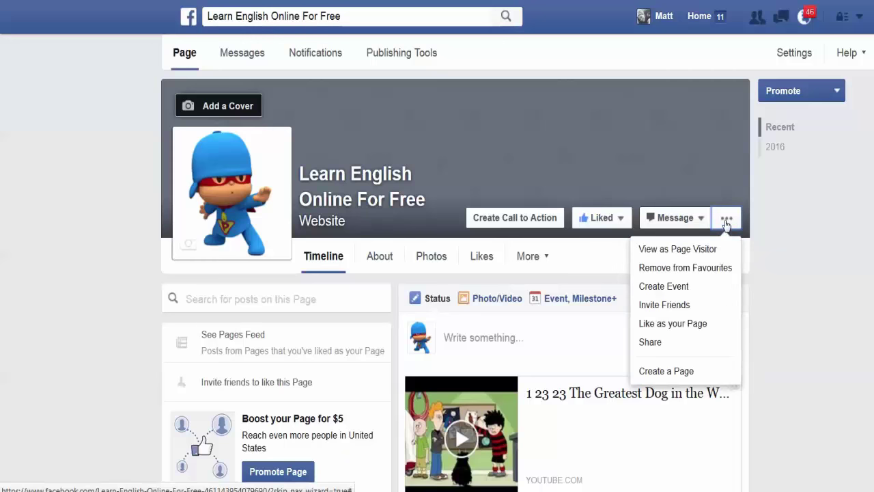
left_click(539, 202)
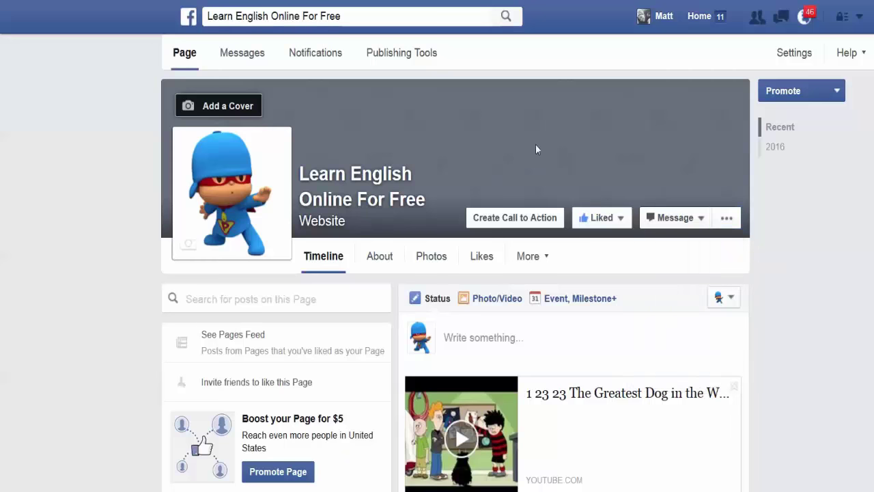